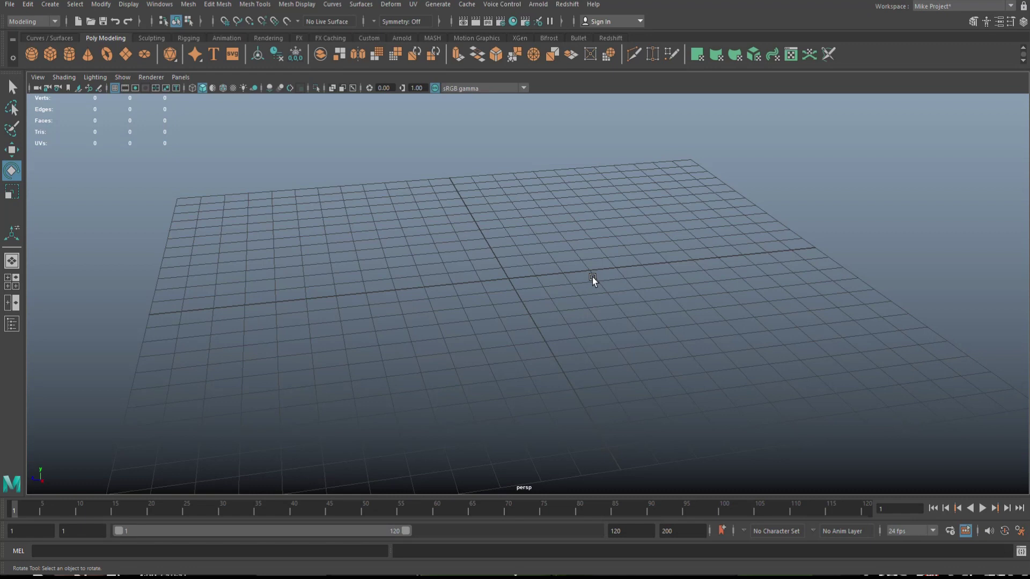
- Tumble the perspective view to look across the empty ground grid
scroll(523, 299, "down", 3)
scroll(520, 302, "up", 3)
left_click_drag(520, 304, 540, 301, "alt")
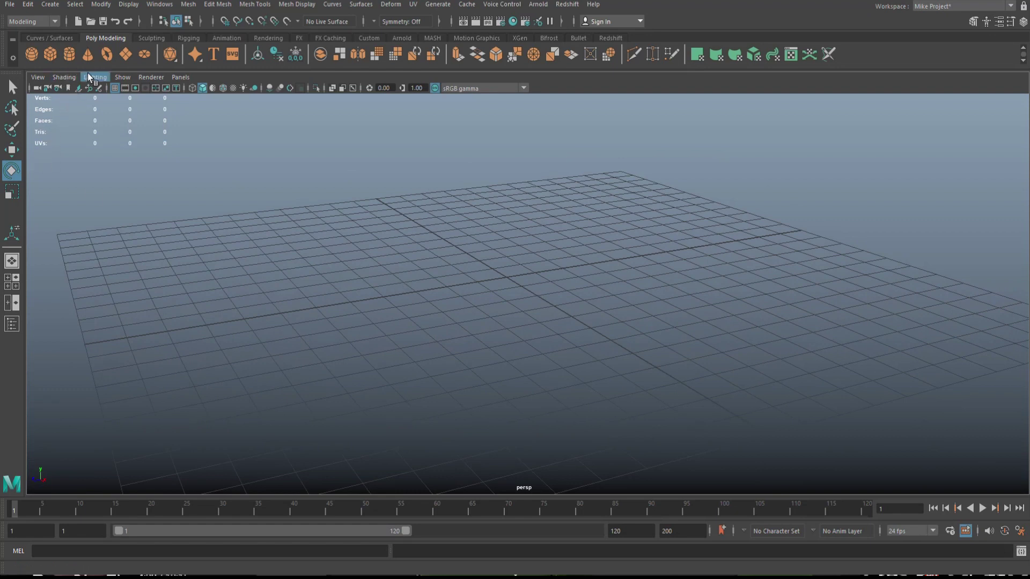
- Create a polygon cylinder and set its Subdivisions Axis to 8
left_click(70, 53)
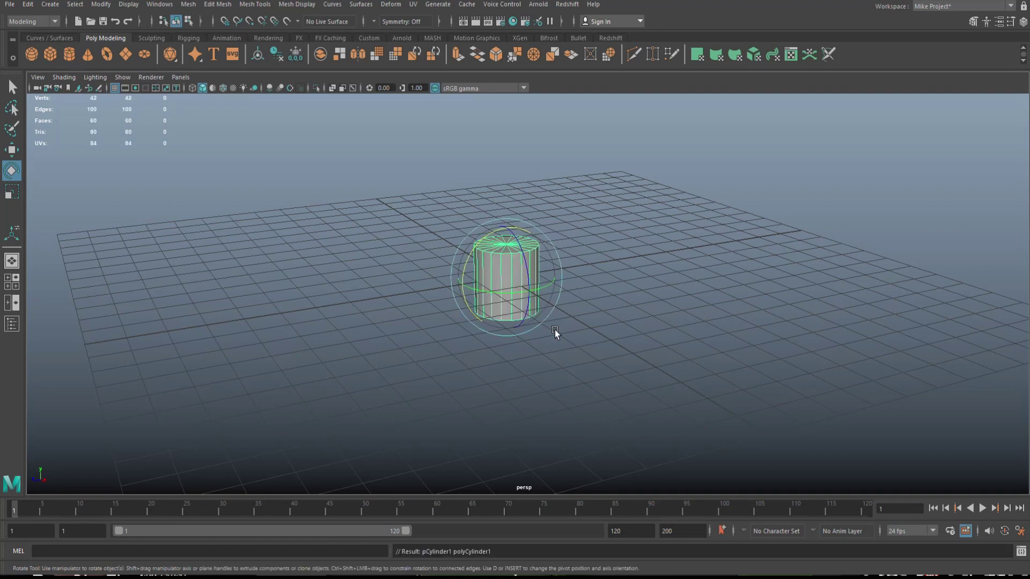
key("ctrl+a")
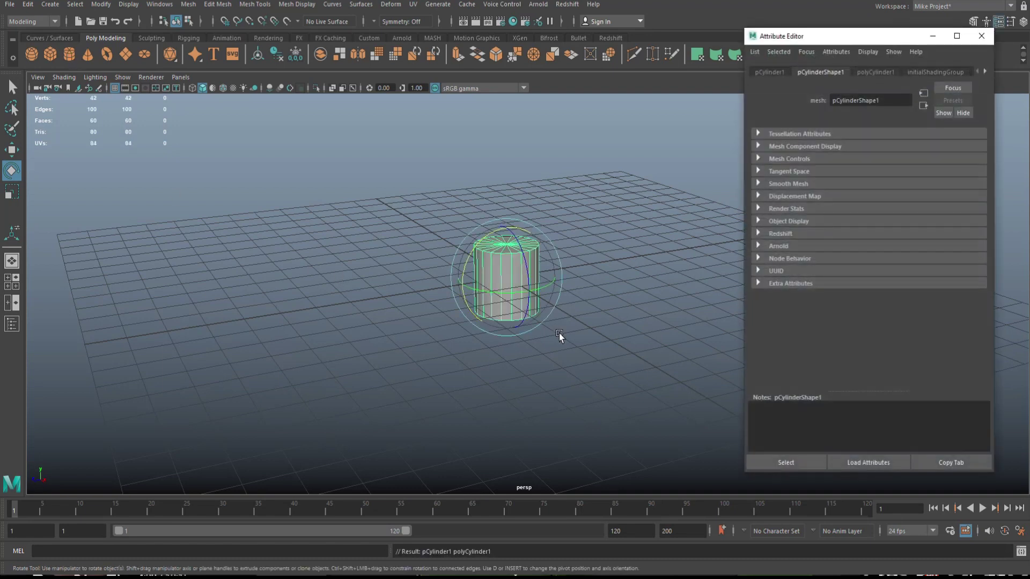
left_click(875, 71)
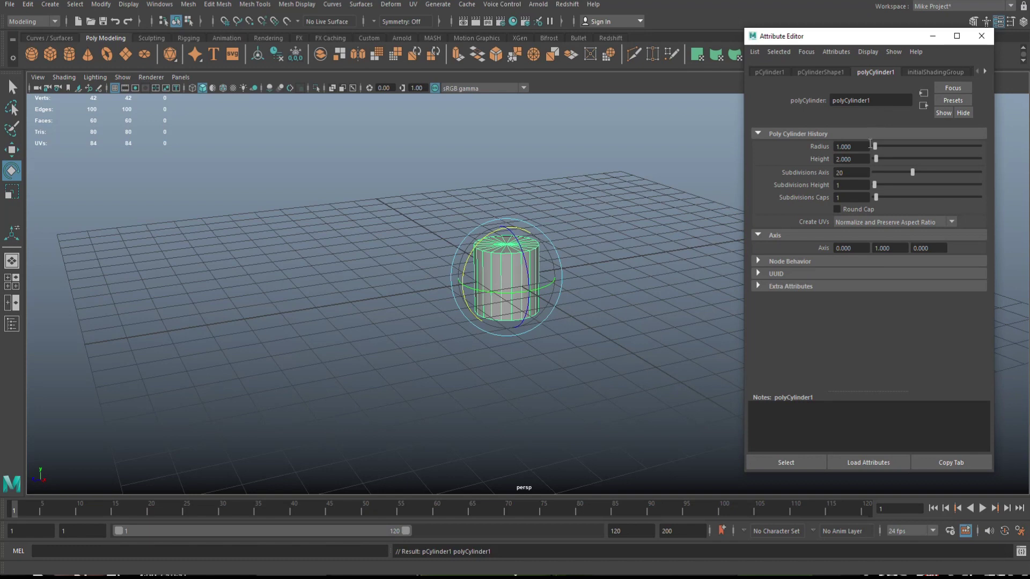
double_click(853, 173)
key("Return")
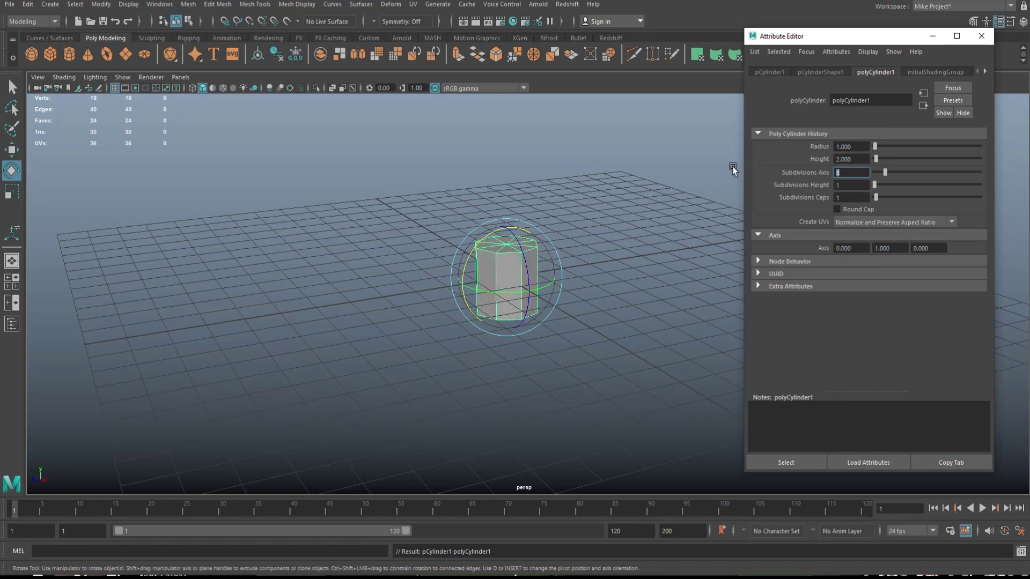
- In a maximised top view, delete the lower half of the cylinder's faces
left_click(8, 286)
key("space")
right_click_drag(601, 324, 616, 306)
left_click_drag(377, 371, 663, 304)
key("Delete")
scroll(635, 339, "up", 2)
middle_click_drag(625, 340, 428, 307, "alt")
scroll(472, 378, "up", 1)
right_click_drag(411, 274, 426, 269)
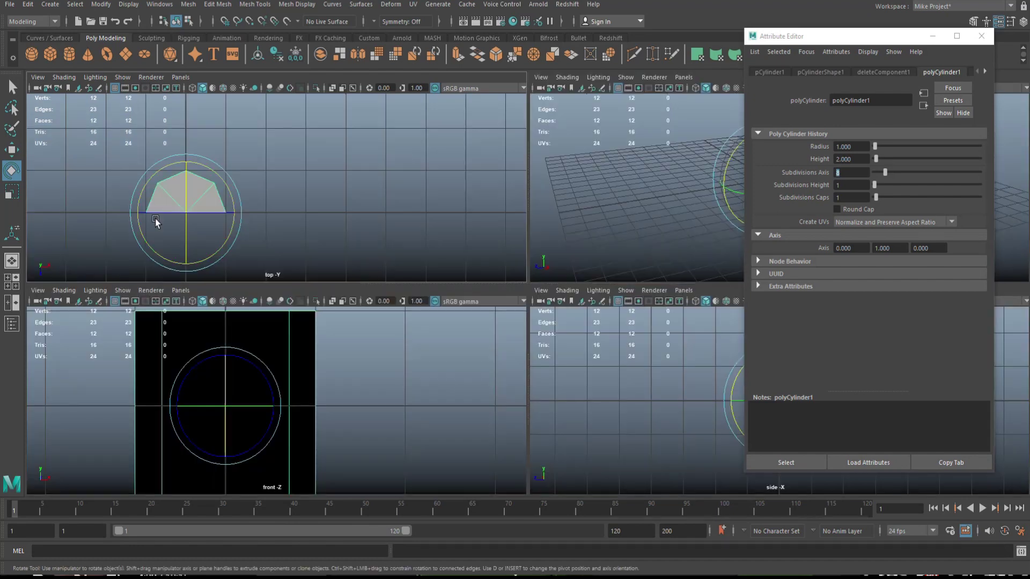
key("space")
key("space")
- Delete eight more cylinder faces, leaving only the flat half-octagon
scroll(552, 276, "down", 3)
scroll(550, 276, "up", 1)
mouse_move(550, 276)
left_mouse_down("alt")
mouse_move(542, 322)
mouse_move(544, 290)
left_mouse_up("alt")
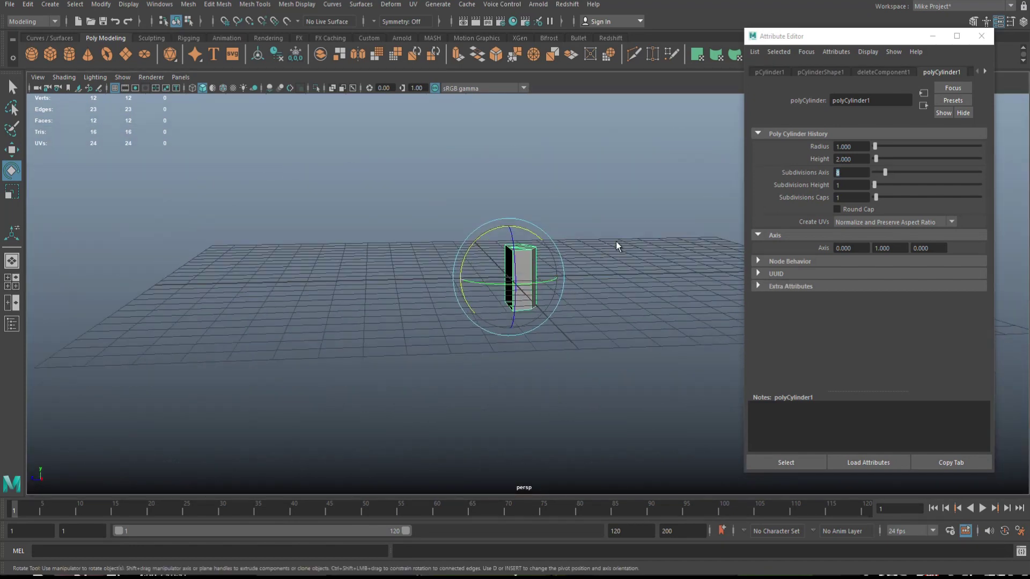
right_click_drag(616, 241, 617, 263)
left_click_drag(435, 274, 627, 424)
key("Delete")
key("space")
key("space")
- Extrude the half-octagon's border edge loop with a 0.6 offset, then select the lower-left vertex
right_click_drag(361, 272, 355, 245)
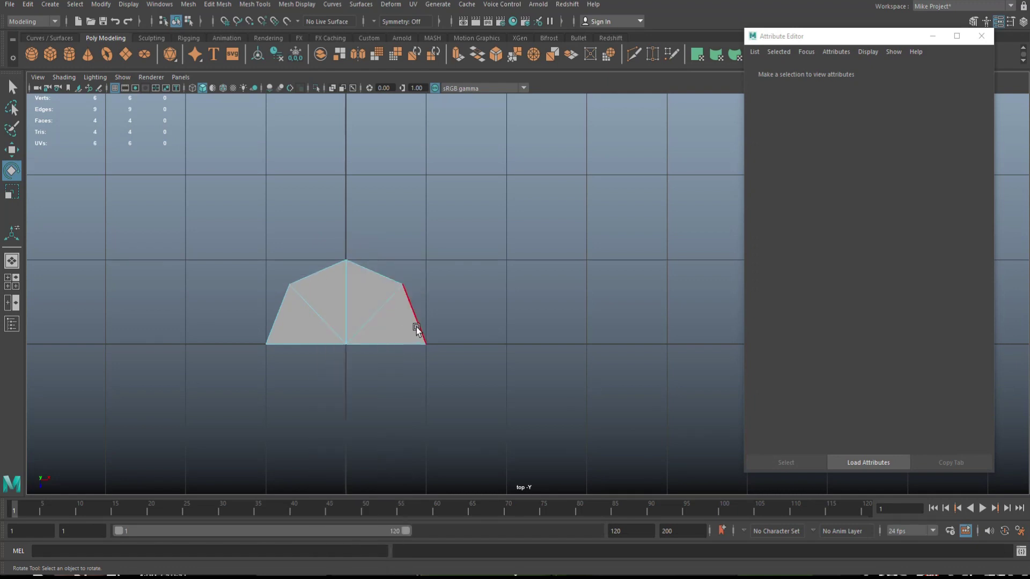
left_click(417, 329)
double_click(280, 322)
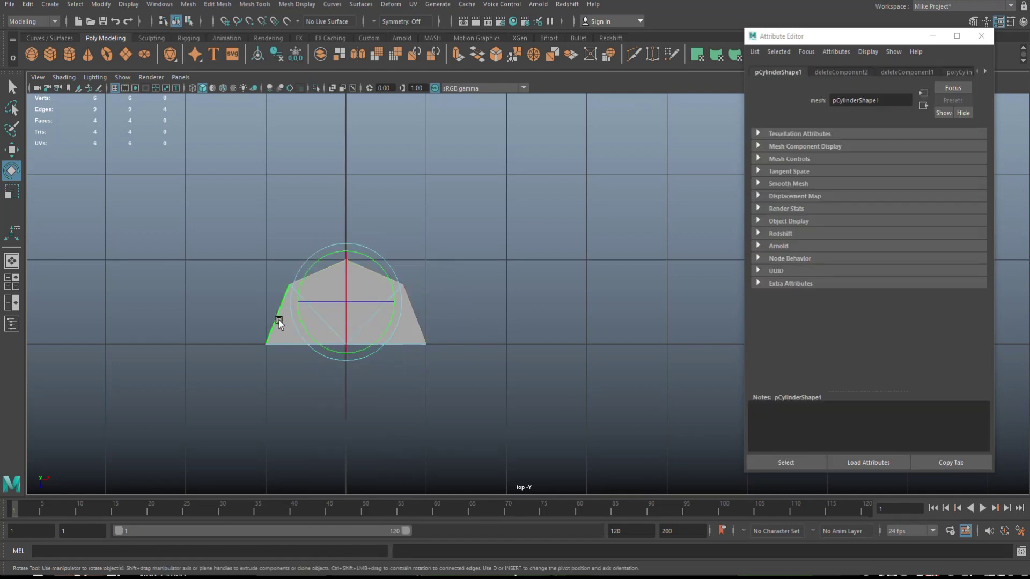
key("ctrl+e")
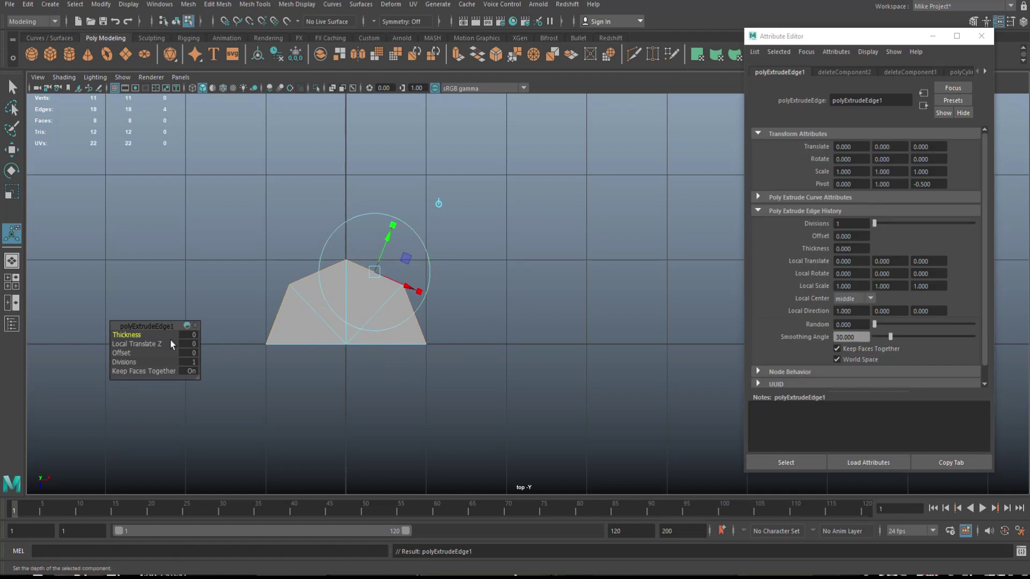
left_click_drag(121, 353, 127, 353)
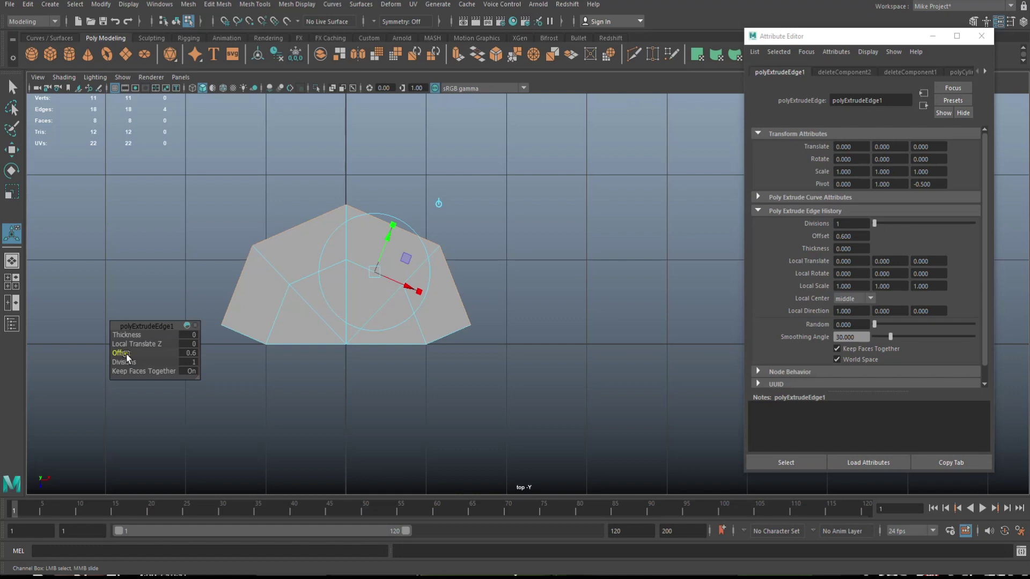
right_click_drag(253, 283, 201, 278)
left_click_drag(195, 313, 251, 370)
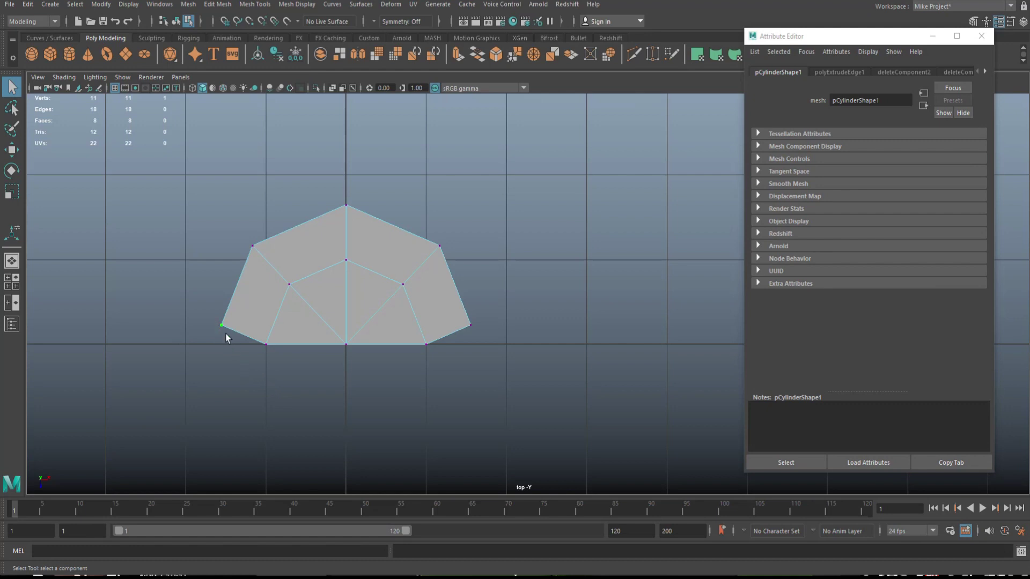
- Snap the bottom-left outer vertex onto a grid corner using grid snapping
key("w")
middle_click_drag(225, 329, 188, 335)
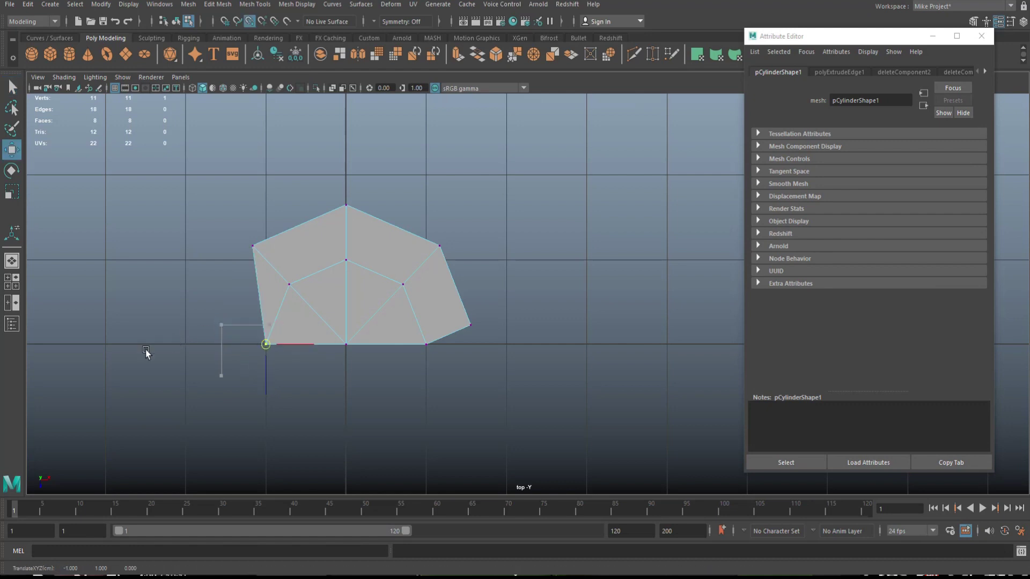
middle_click_drag(310, 345, 231, 363)
key("x")
left_click_drag(171, 346, 224, 350)
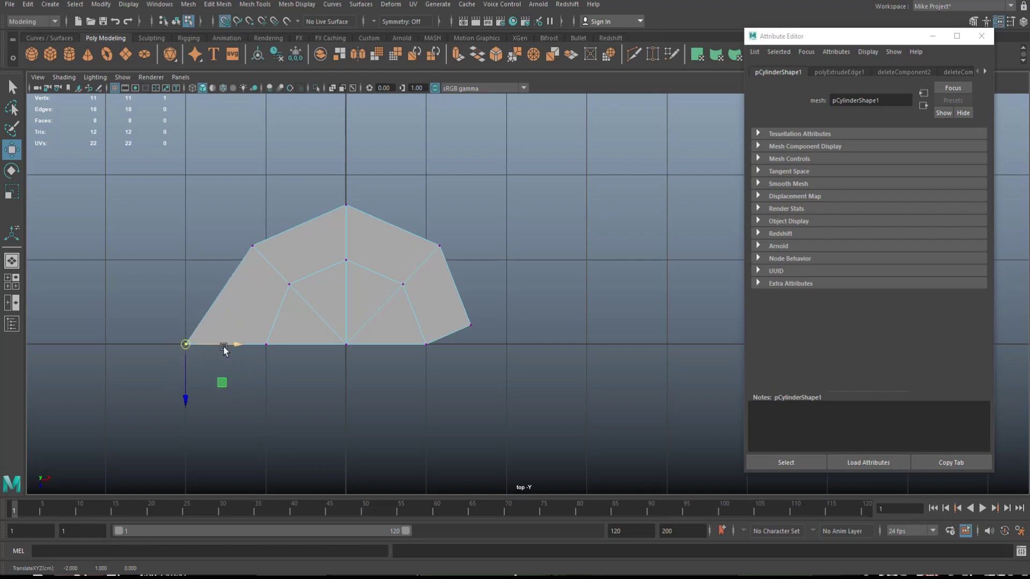
- Move the upper-left, top-middle and right vertices up to the rectangle's top corners and edge
left_click(252, 245)
left_click_drag(253, 246, 198, 193)
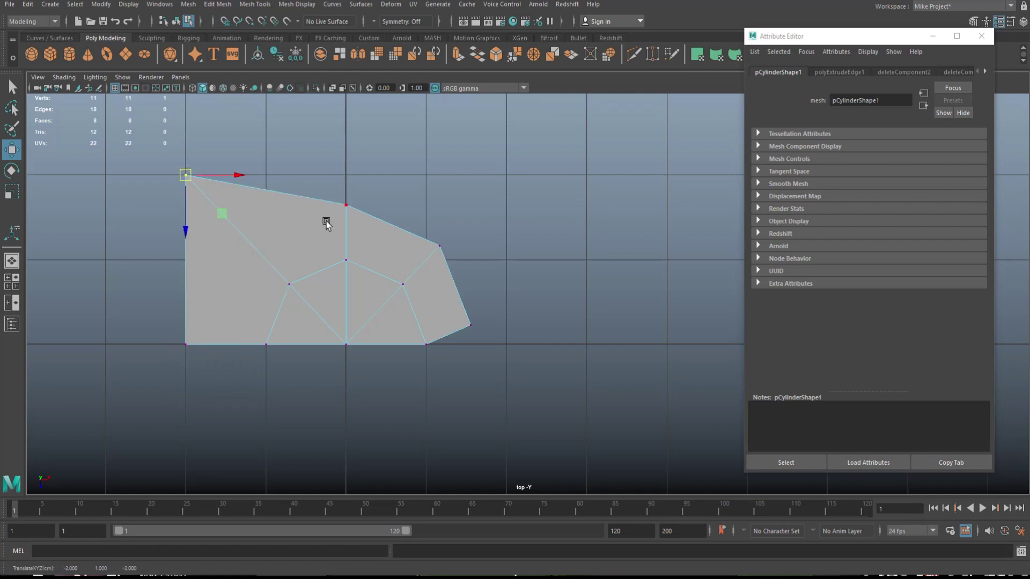
left_click_drag(349, 211, 350, 177)
left_click(441, 250)
key("x")
left_click_drag(442, 257, 505, 189)
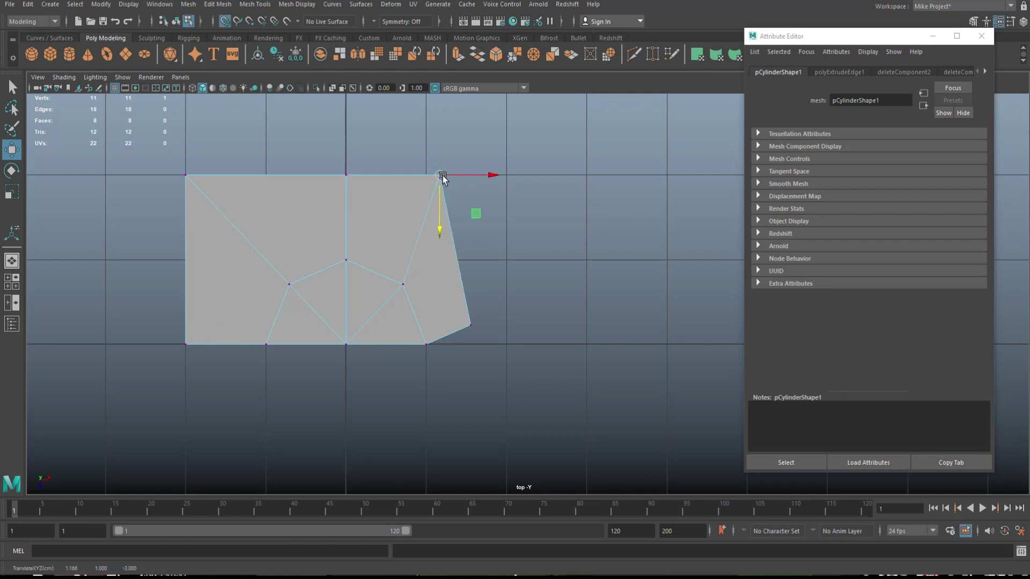
left_click_drag(443, 178, 509, 179)
- Select the lower-right vertex, then the four lower-centre faces
left_click_drag(460, 320, 526, 376)
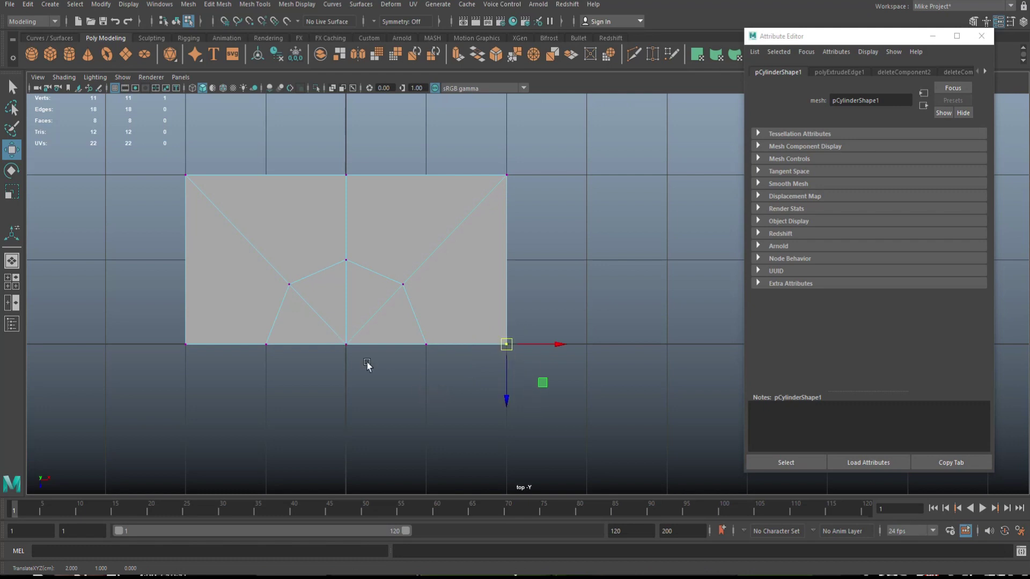
right_click_drag(368, 377, 367, 302)
left_click_drag(308, 379, 395, 323)
- Delete the lower-centre faces to open the wheel arch and frame the panel
key("Delete")
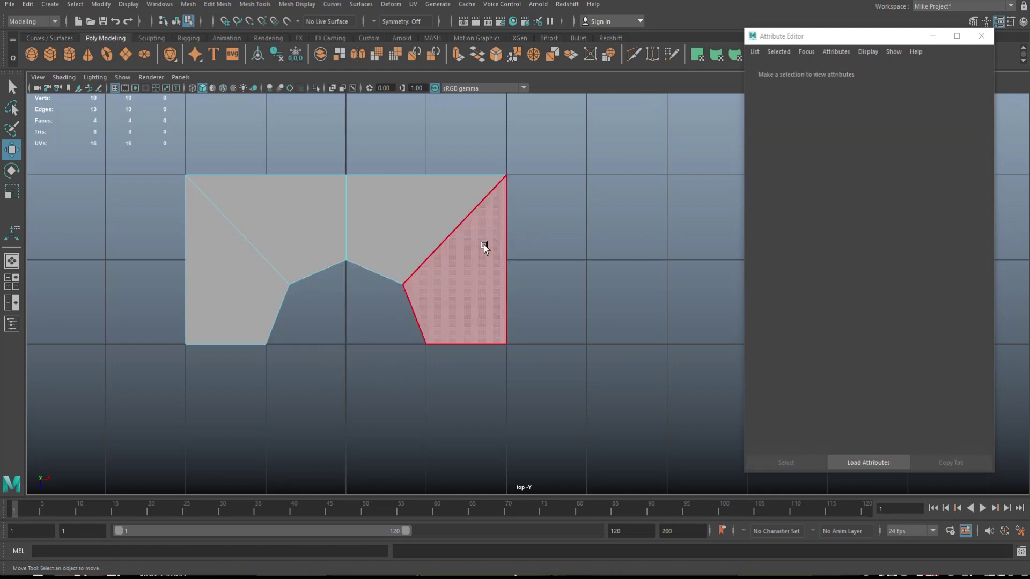
right_click_drag(477, 260, 539, 237)
key("f")
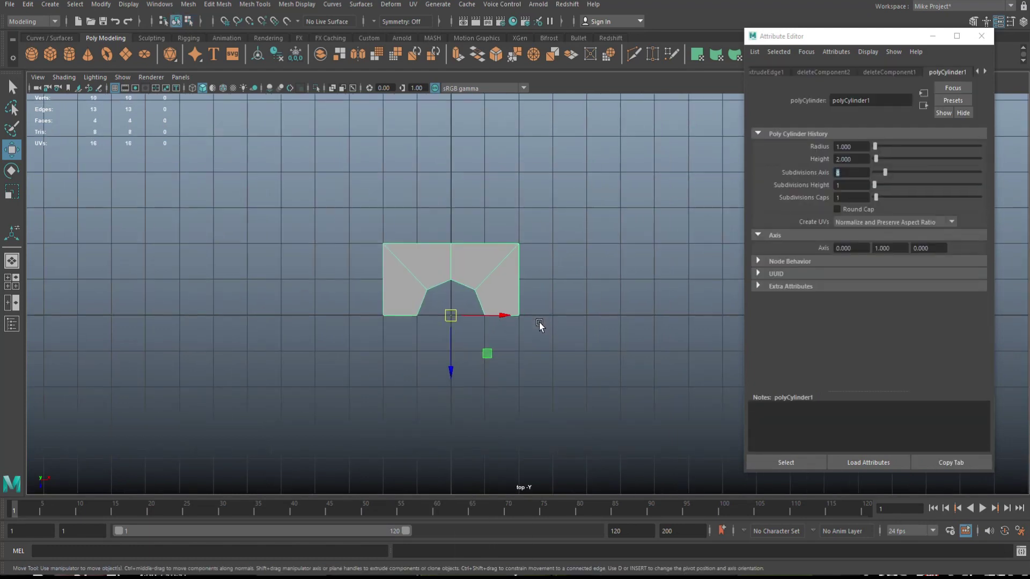
- Duplicate the arch panel and slide the copy to the right of the original
key("ctrl+d")
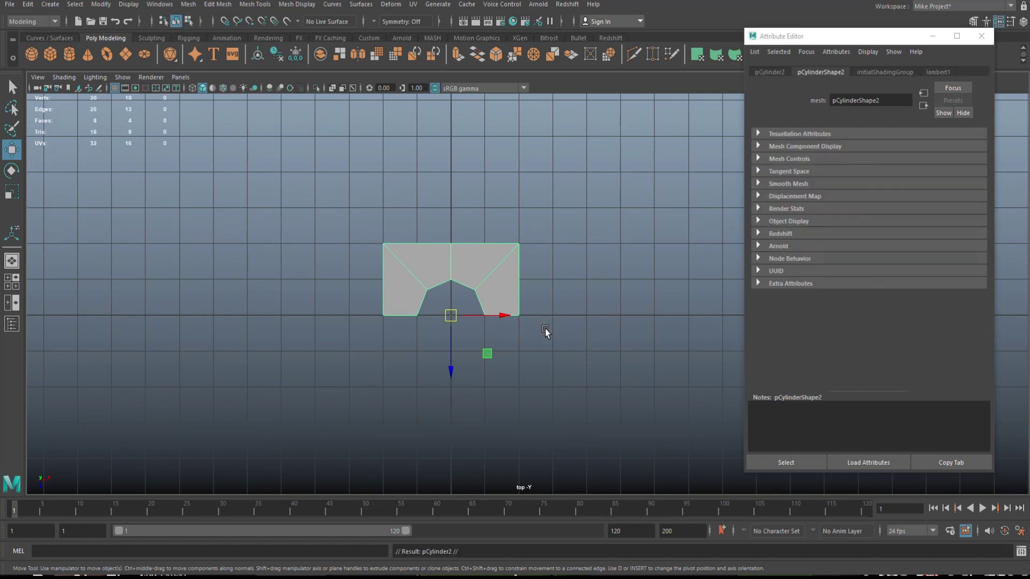
left_click_drag(504, 317, 730, 336)
middle_click_drag(423, 449, 230, 456, "alt")
scroll(344, 466, "up", 1)
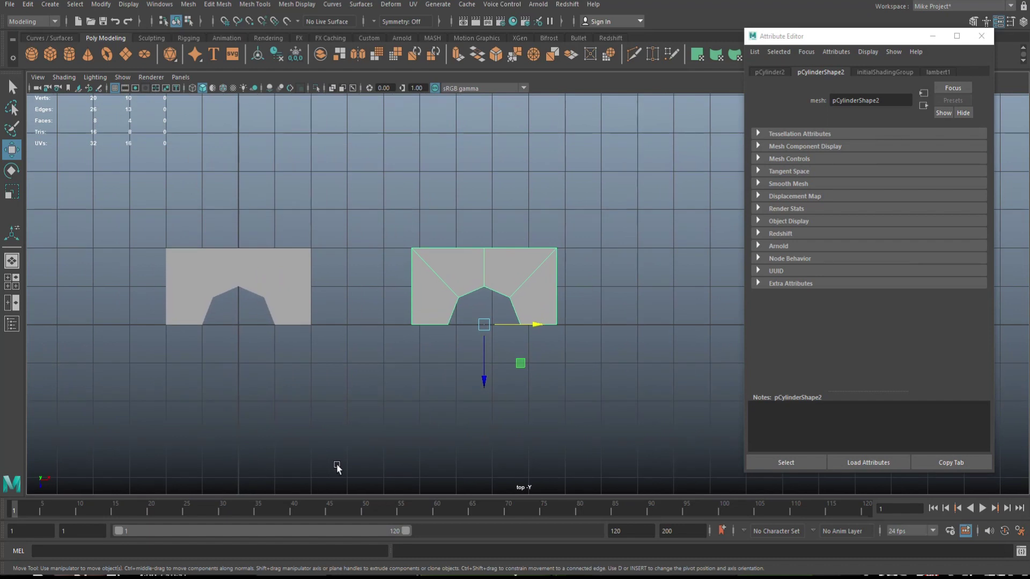
scroll(459, 413, "up", 1)
left_click_drag(537, 323, 586, 335)
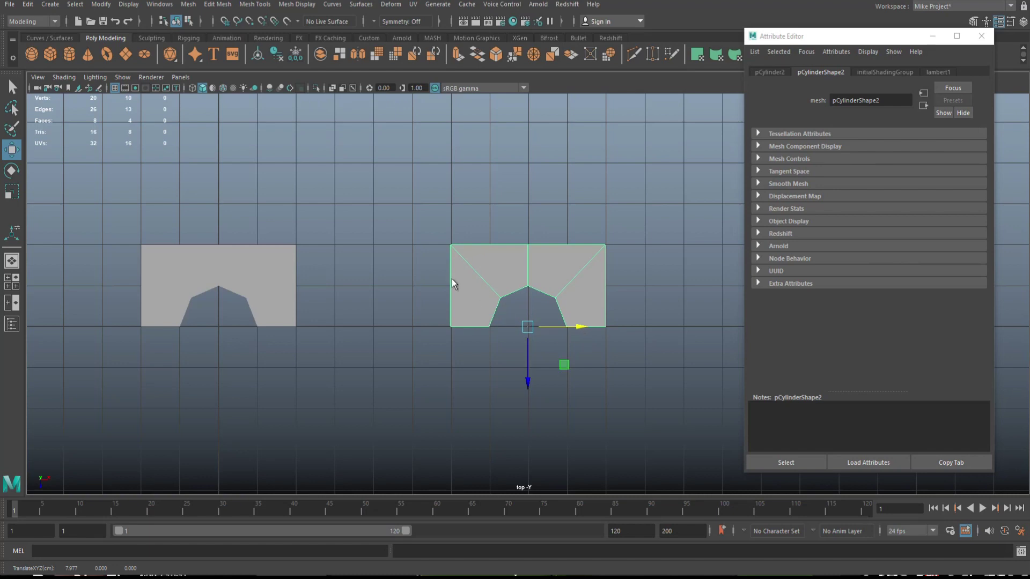
right_click(451, 274)
- Combine the two arch panels into a single mesh
left_click(504, 257)
left_click(276, 269)
left_click(188, 3)
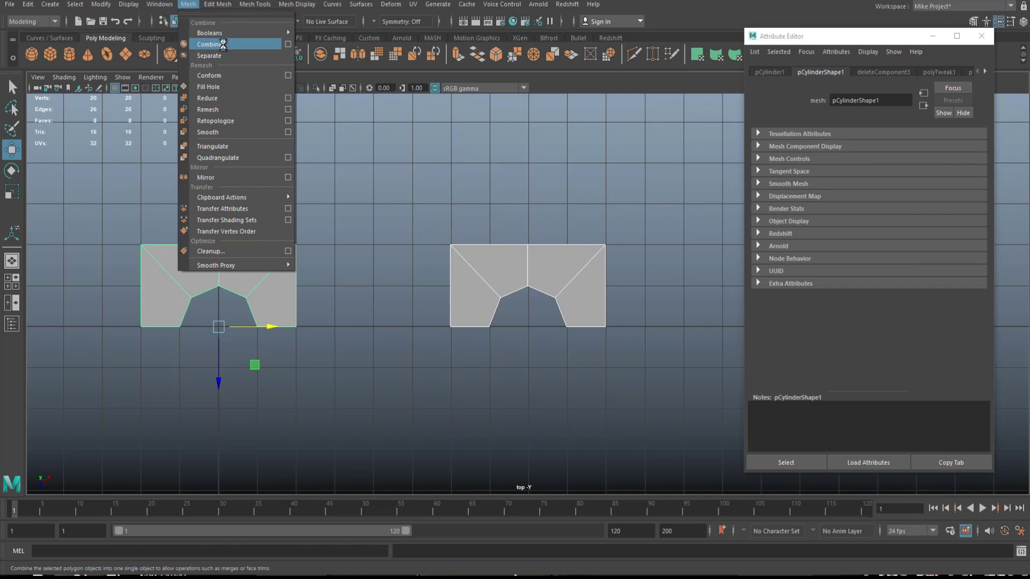
left_click(203, 41)
- Bridge the facing inner edges of the two panels with Edit Mesh > Bridge
key("e")
right_click(460, 248)
left_click(456, 223)
left_click(449, 272)
left_click(296, 285, "shift")
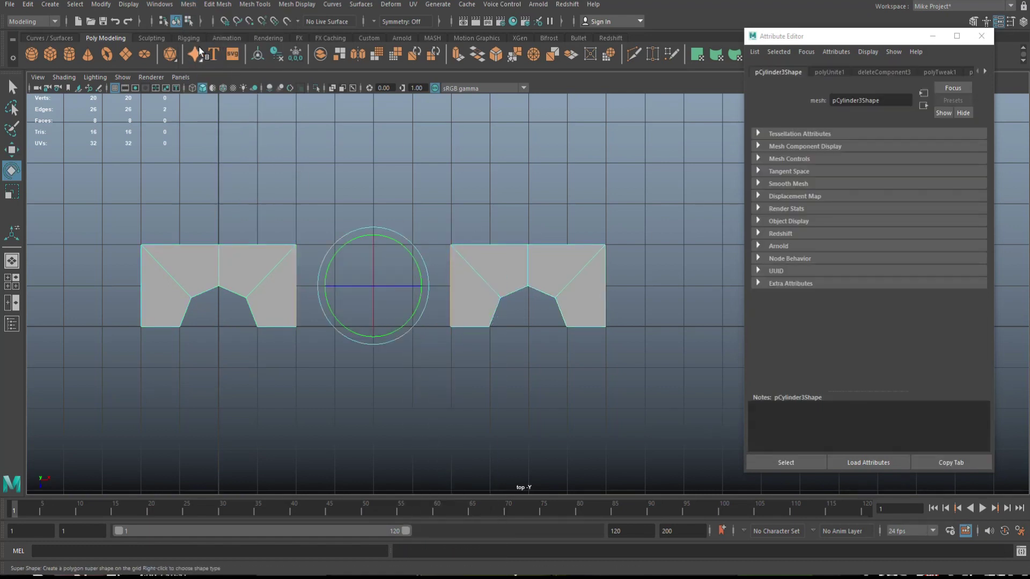
left_click(217, 4)
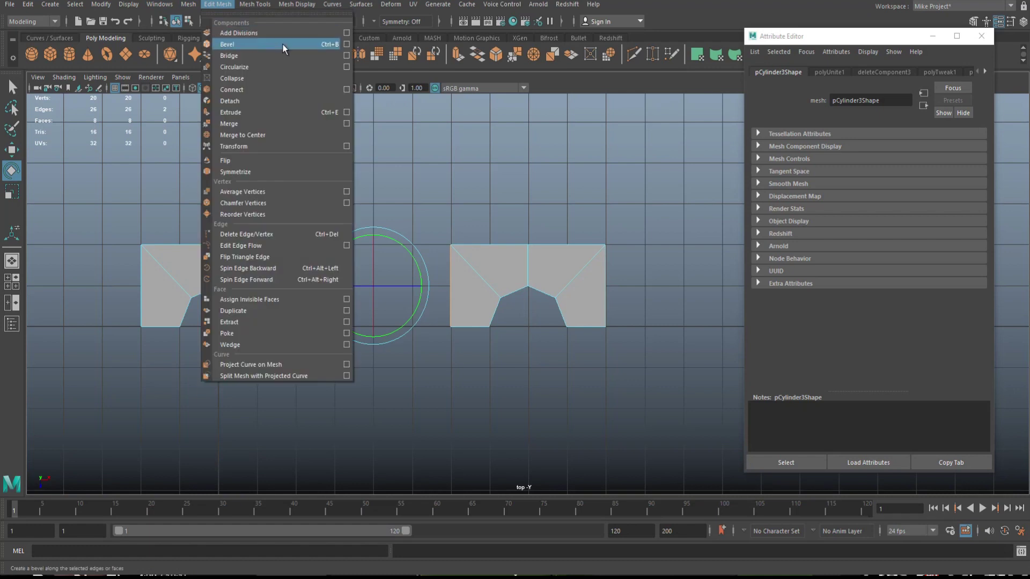
left_click(346, 55)
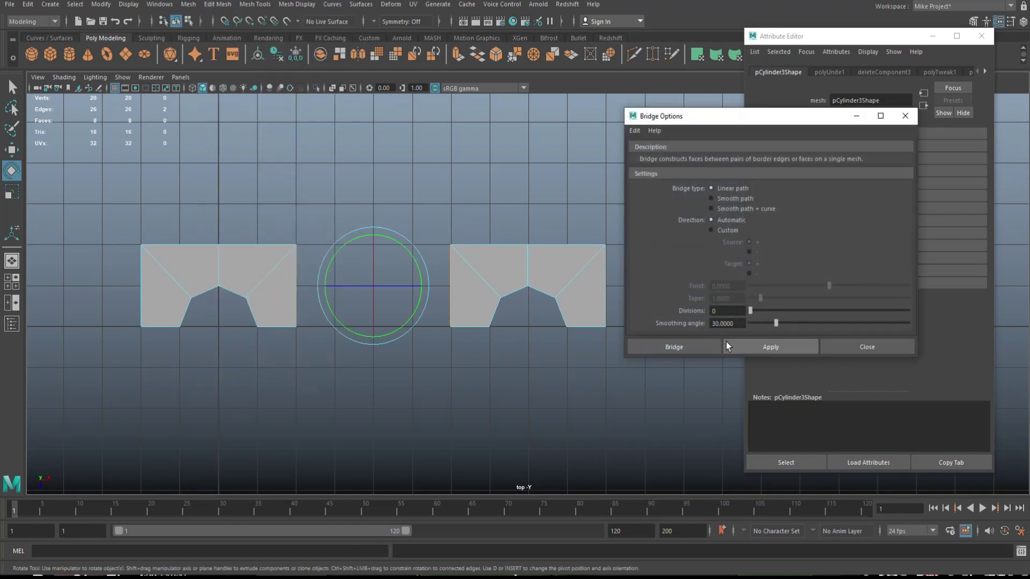
left_click(674, 347)
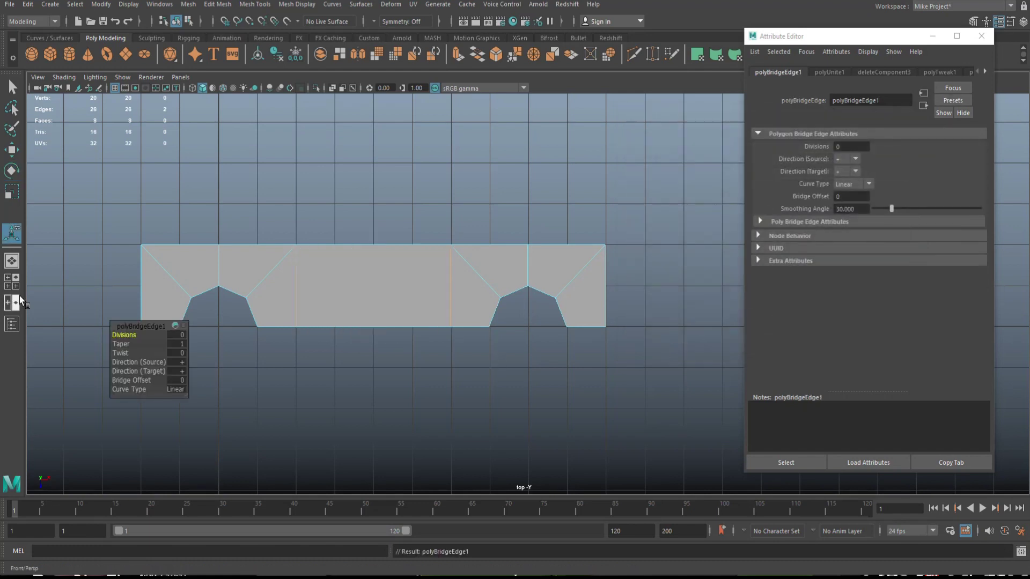
- Return to a maximised perspective view and close the Attribute Editor
left_click(12, 282)
key("space")
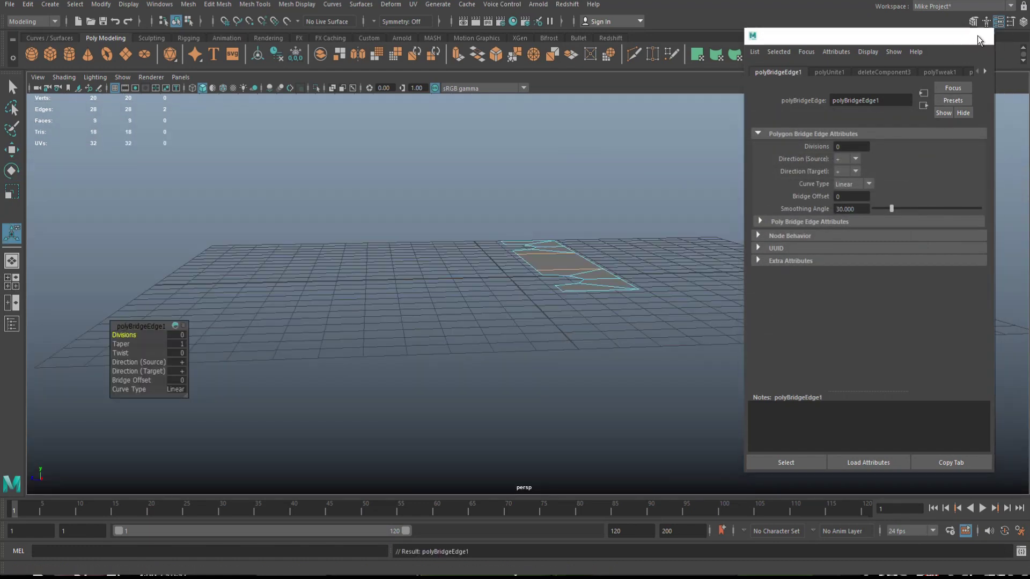
left_click(981, 35)
- Frame the bridged mesh and rotate it 90 degrees to stand upright
key("a")
key("f")
right_click_drag(581, 273, 622, 270)
key("e")
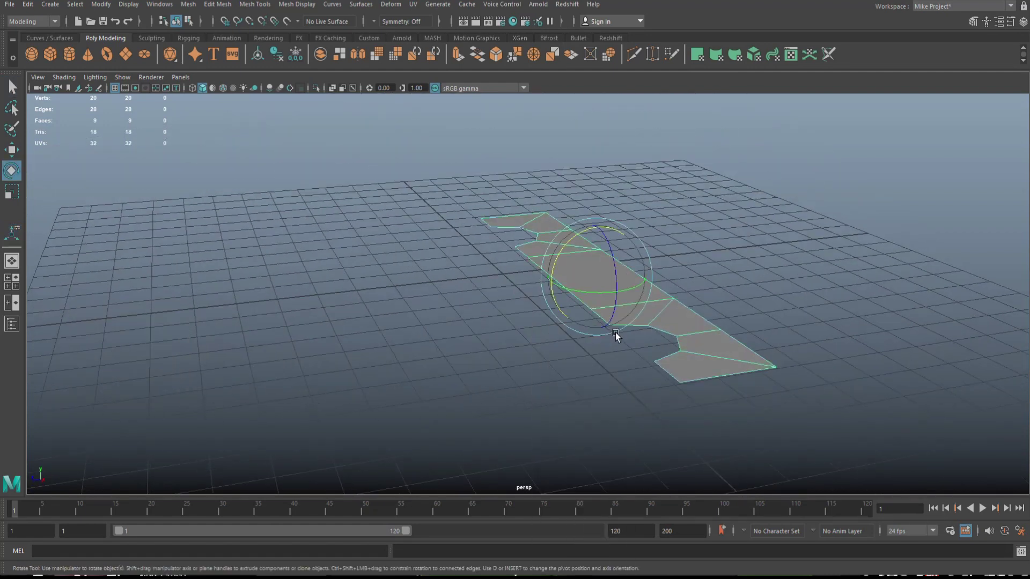
left_click_drag(578, 246, 444, 345)
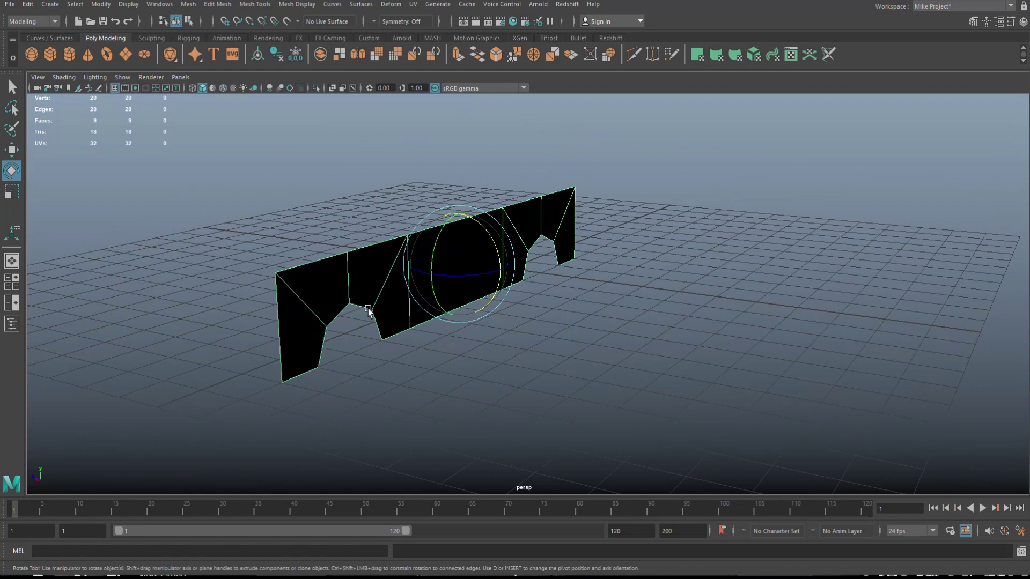
- Extrude the wall's faces with a thickness of 0.7
left_click_drag(380, 318, 462, 327, "alt")
key("ctrl+e")
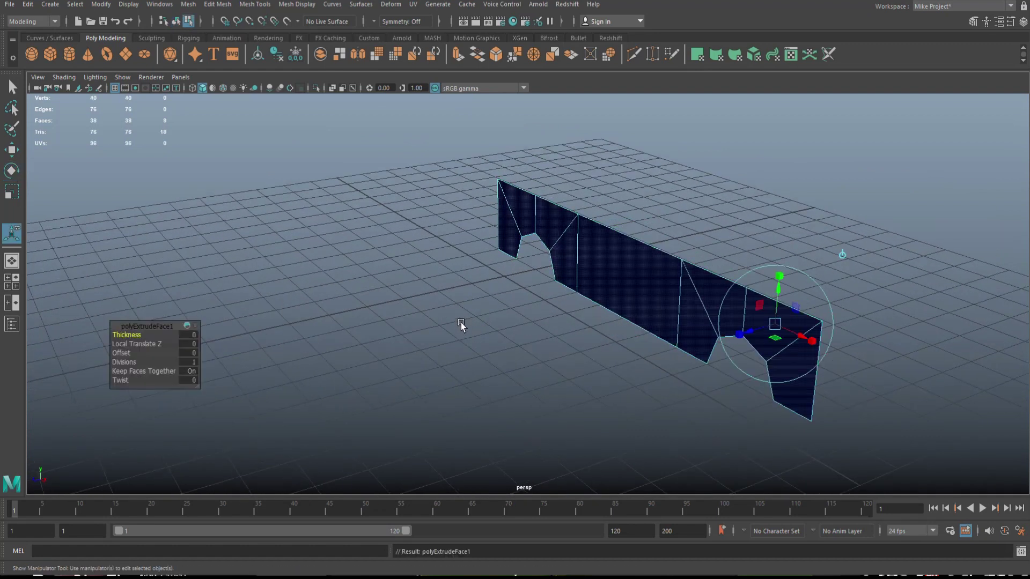
left_click_drag(135, 336, 139, 336)
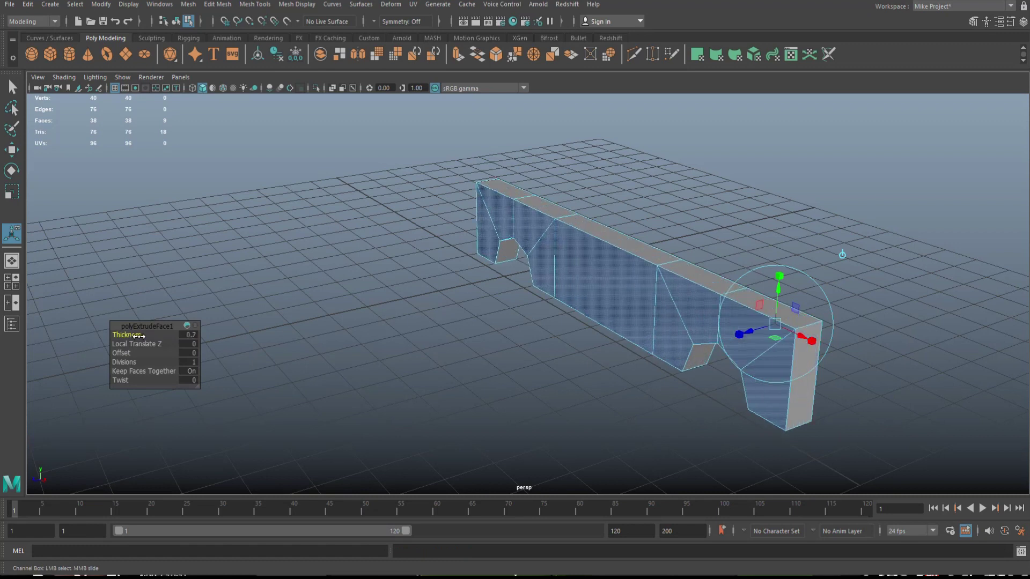
scroll(268, 343, "down", 2)
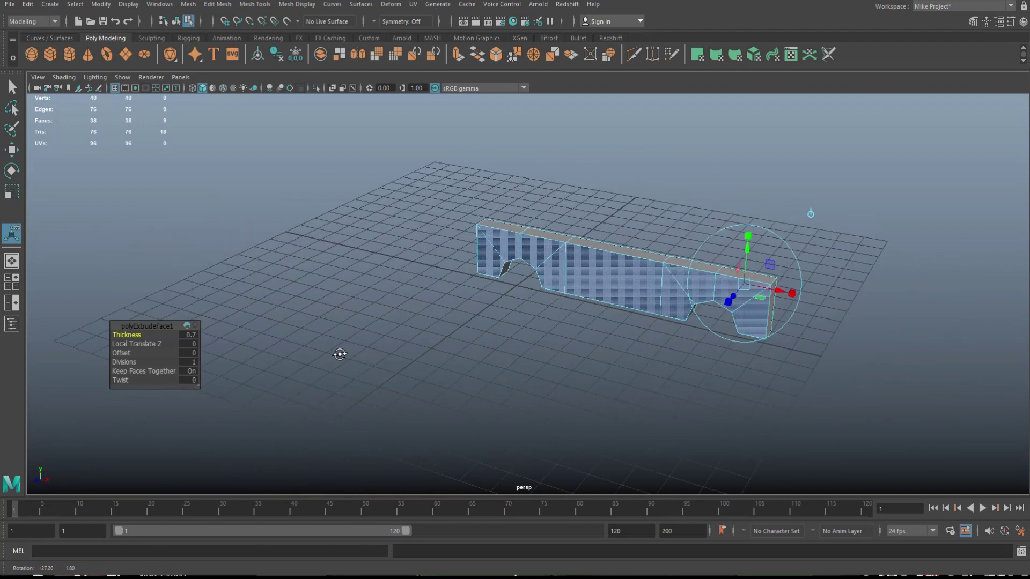
left_click_drag(346, 357, 363, 360, "alt")
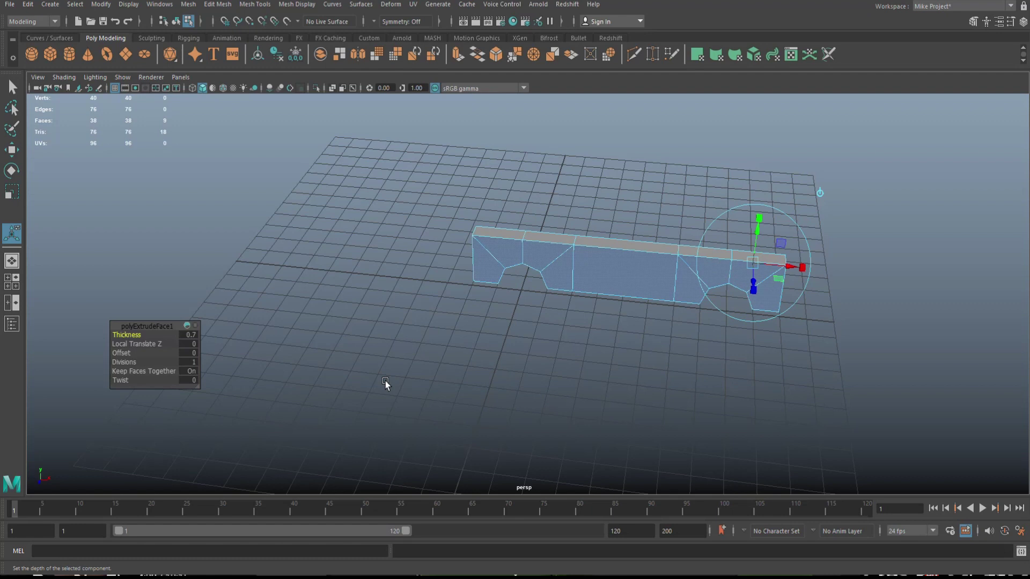
left_click_drag(385, 381, 587, 292, "alt")
- Delete the wall's original faces and reselect the arched wall
key("Delete")
left_click(434, 348)
key("w")
left_click_drag(506, 308, 748, 320, "alt")
left_click(657, 244)
left_click_drag(669, 289, 627, 288, "alt")
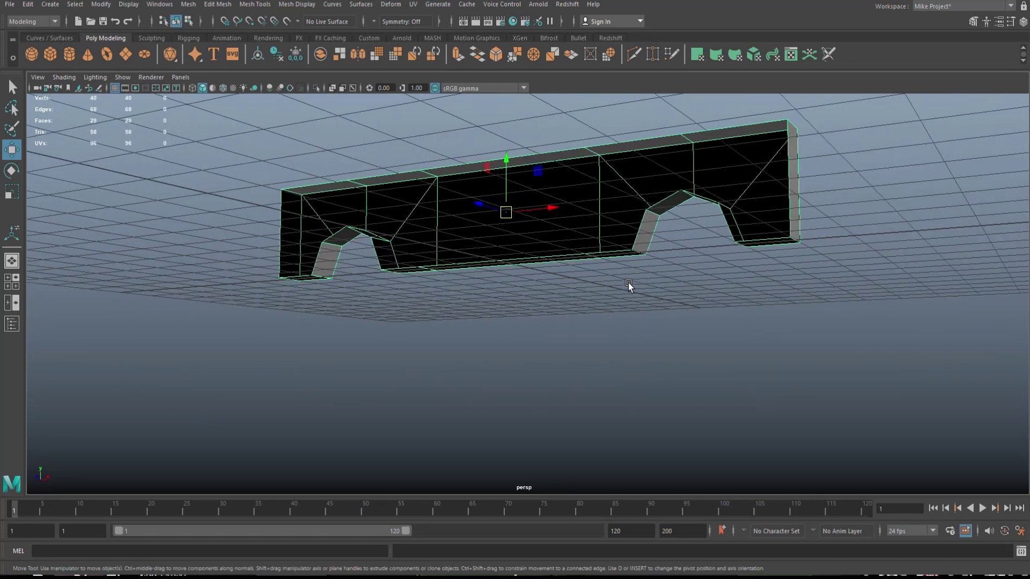
- Bridge the two opposite edges of the right arch gap with a face
right_click_drag(689, 205, 688, 173)
scroll(715, 246, "up", 4)
left_click(846, 187)
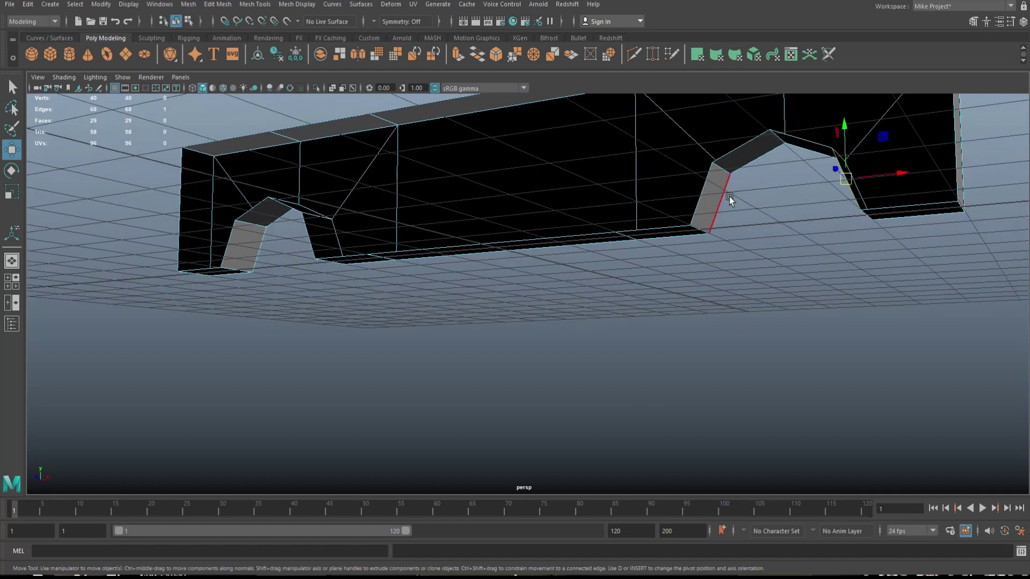
left_click(701, 202, "shift")
left_click(217, 3)
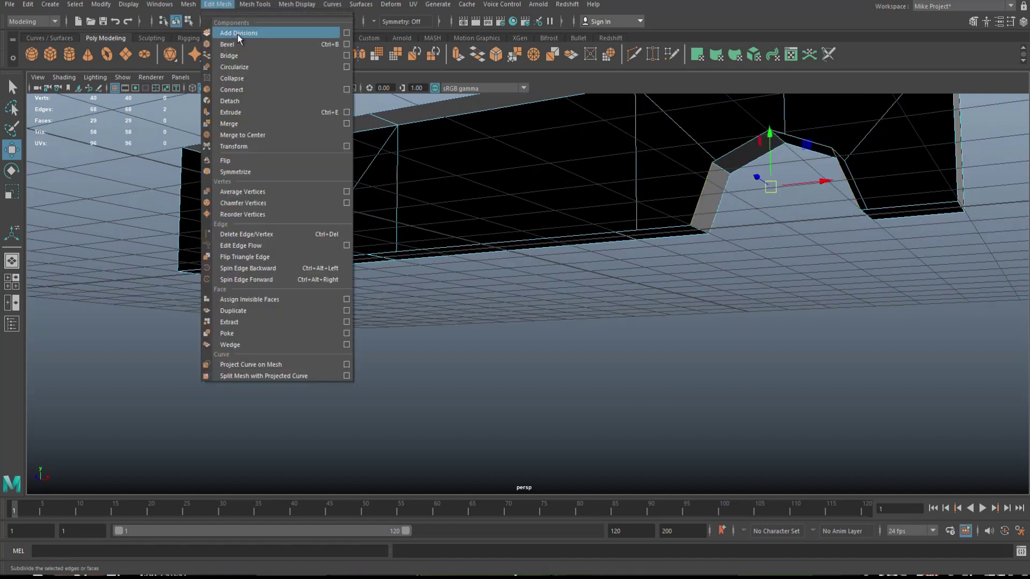
left_click(246, 55)
- Fill the leftover right arch hole with Mesh > Fill Hole
left_click(788, 144)
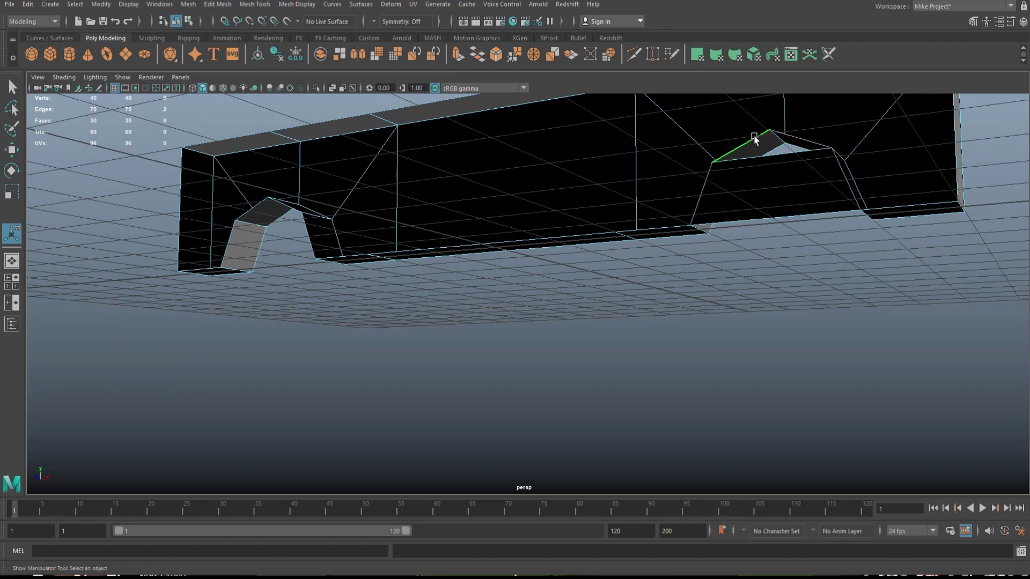
left_click(472, 97, "shift")
left_click(216, 4)
mouse_move(188, 4)
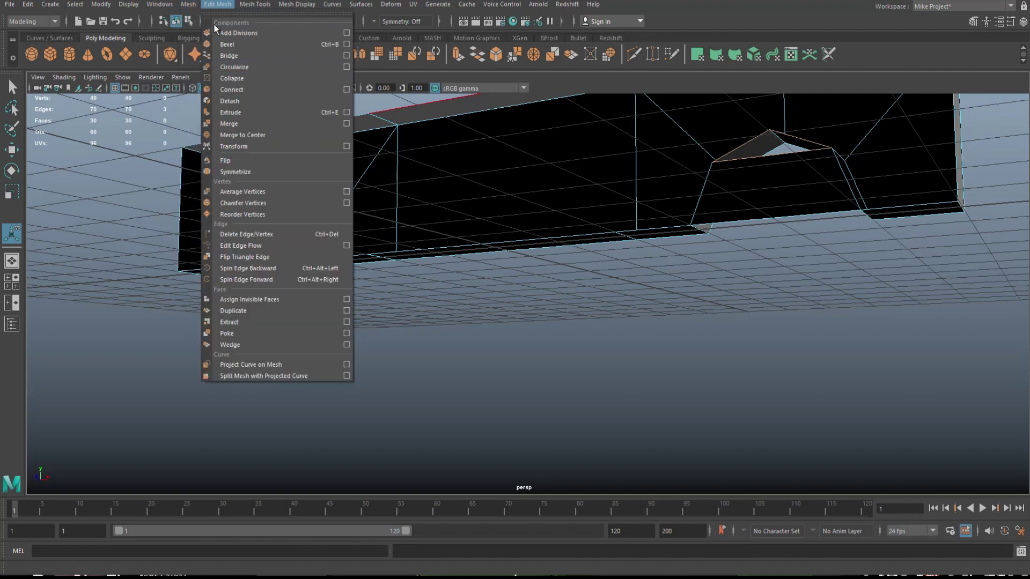
left_click(209, 87)
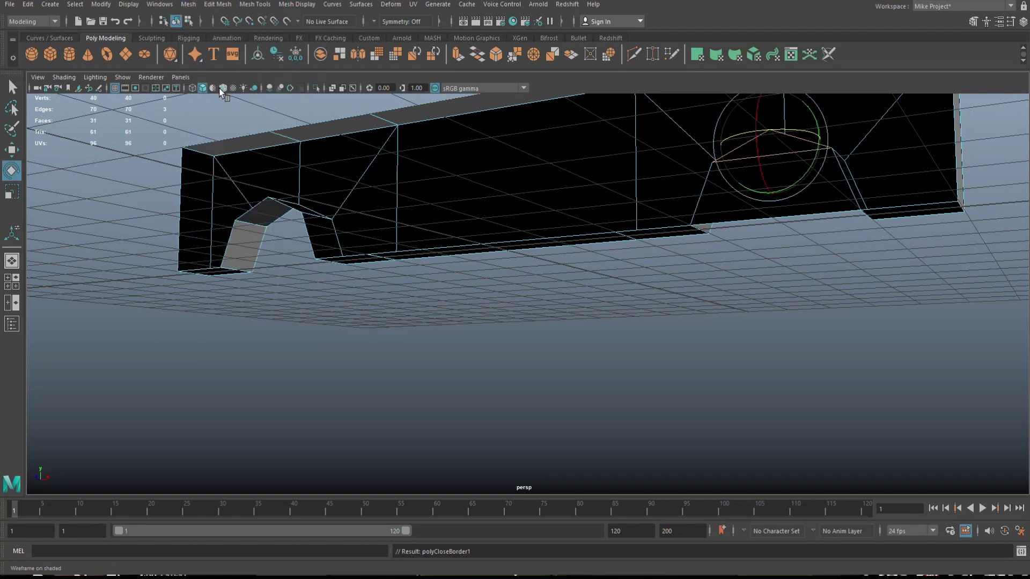
- Bridge the opposite edges of the left arch gap with a face
left_click_drag(340, 230, 301, 266, "alt")
left_click(275, 230)
left_click(177, 221, "shift")
left_click(217, 4)
left_click(231, 50)
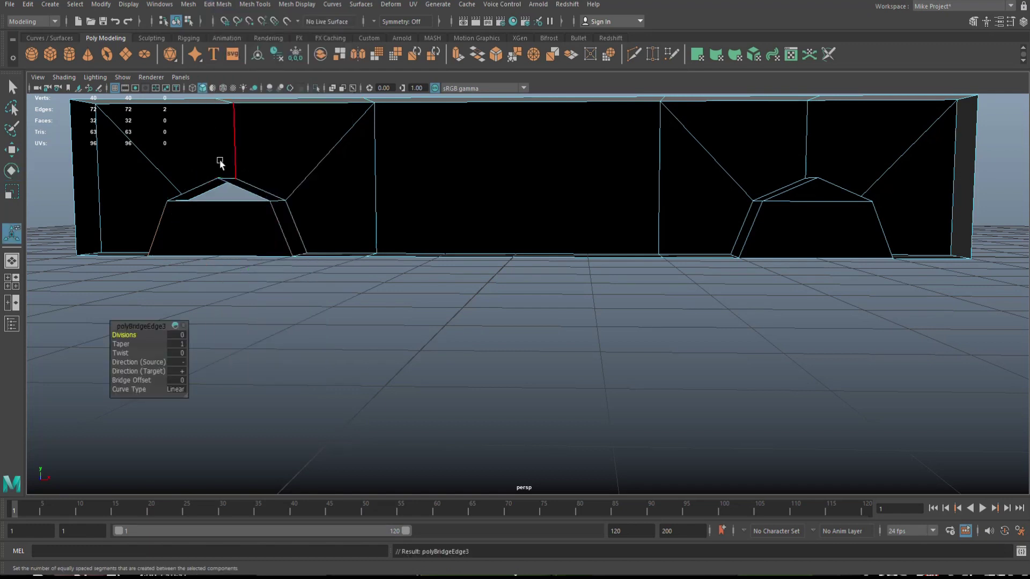
- Fill the left arch hole using its border edges and Fill Hole
left_click(248, 194)
double_click(207, 181)
left_click(218, 3)
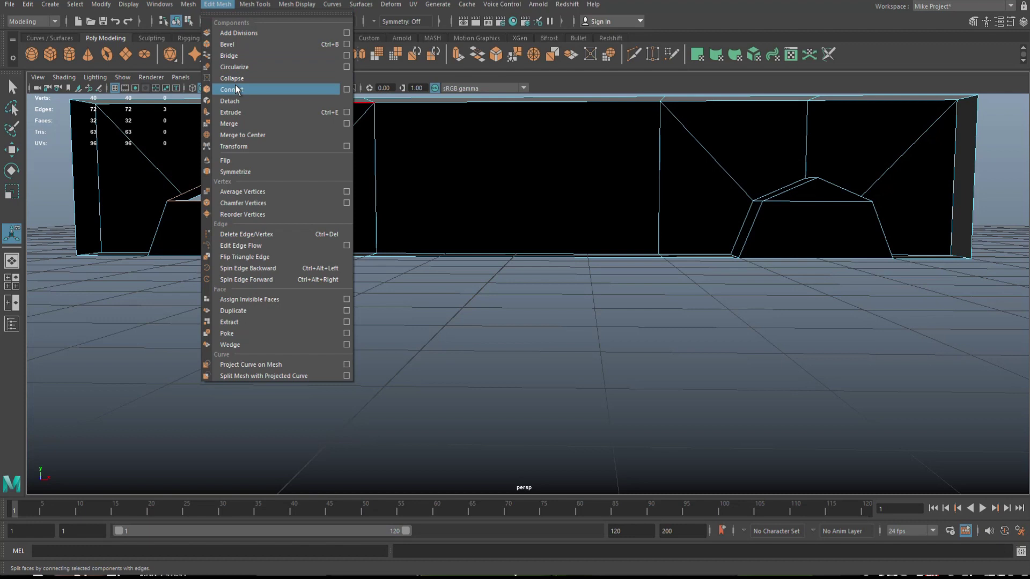
mouse_move(188, 3)
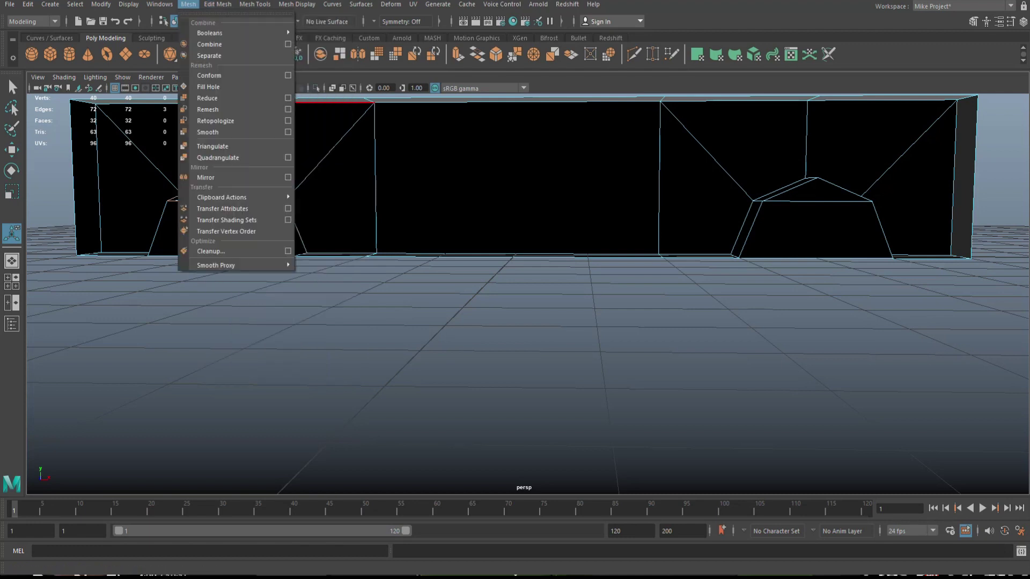
left_click(217, 86)
- Clear the edge selection and return to object mode with the wall selected
left_click(379, 366)
scroll(378, 365, "down", 3)
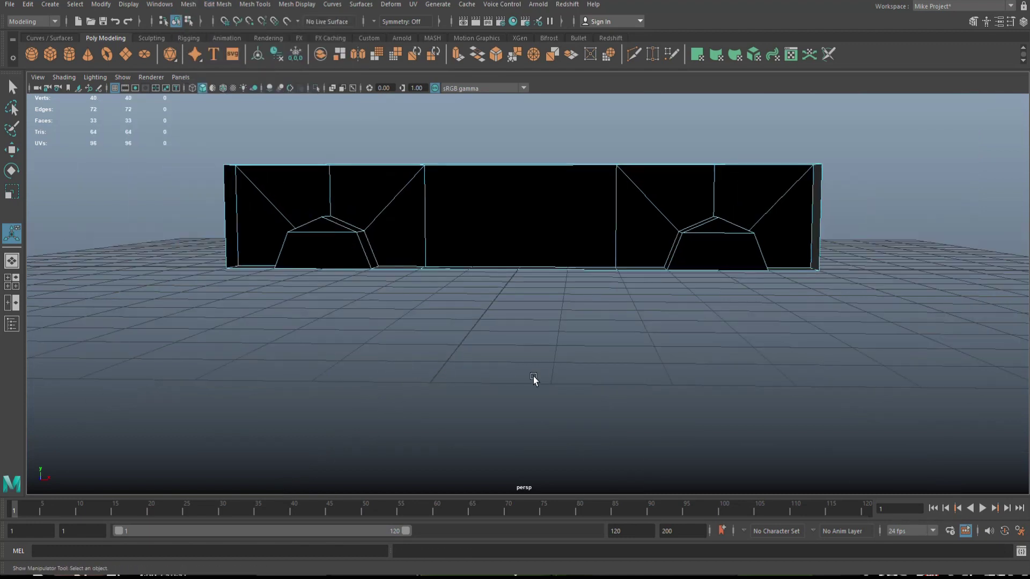
left_click_drag(580, 381, 471, 295, "alt")
right_click_drag(505, 246, 537, 232)
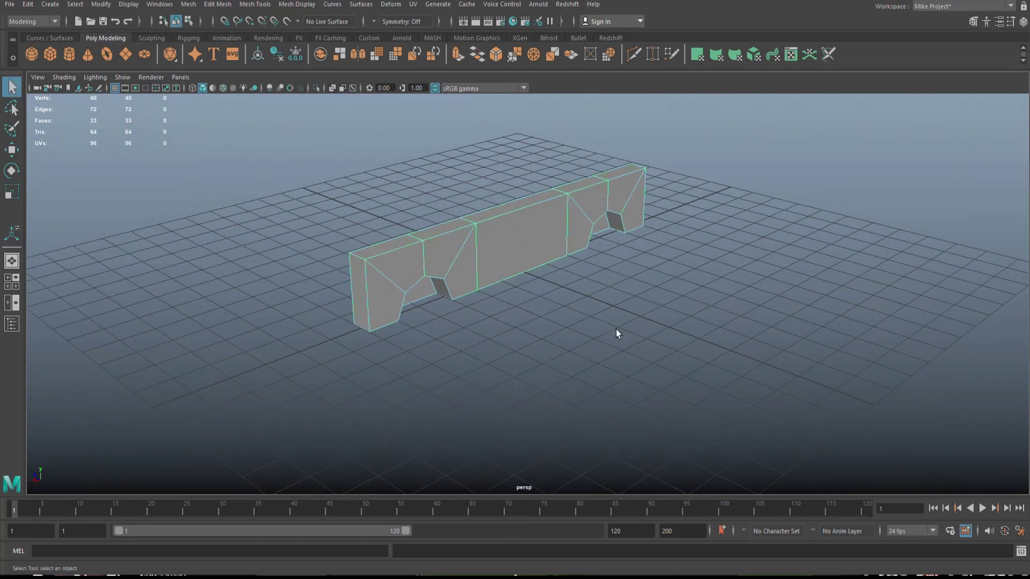
- Duplicate the wall and move the copy back to the car's other side
key("ctrl+d")
key("w")
left_click_drag(484, 230, 646, 320)
key("e")
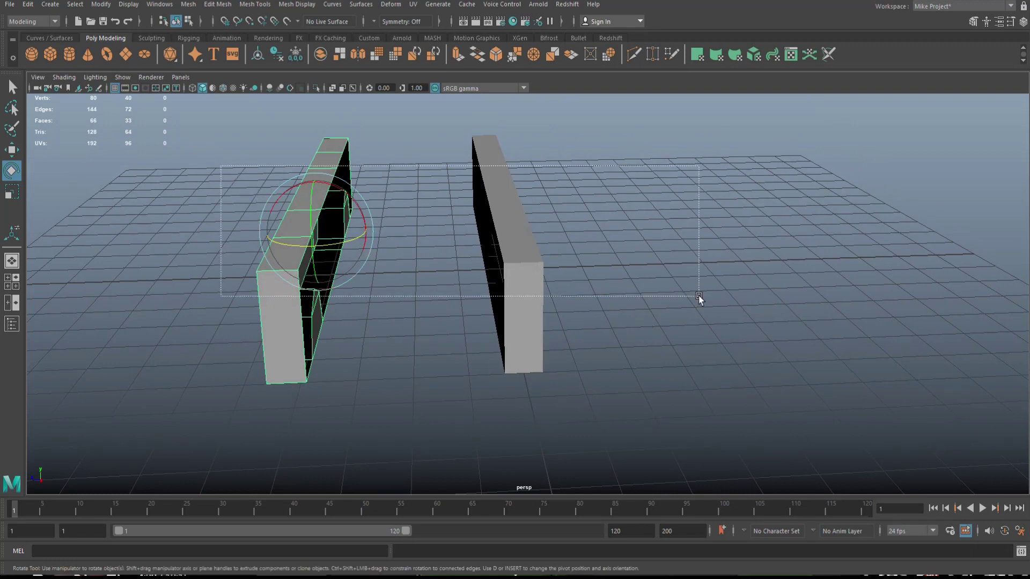
- Combine both walls into one mesh and centre its pivot
left_click(515, 246)
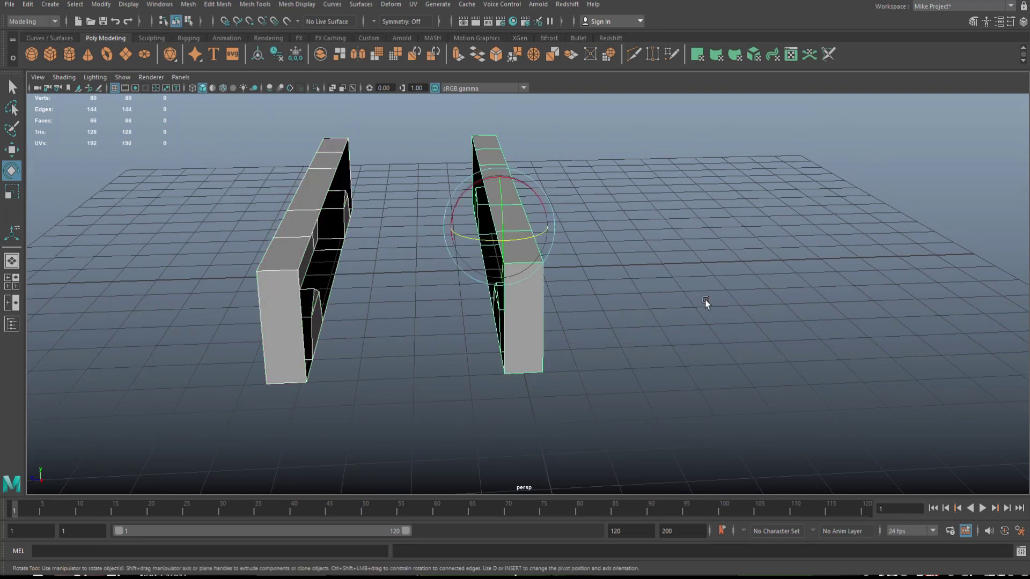
left_click(218, 4)
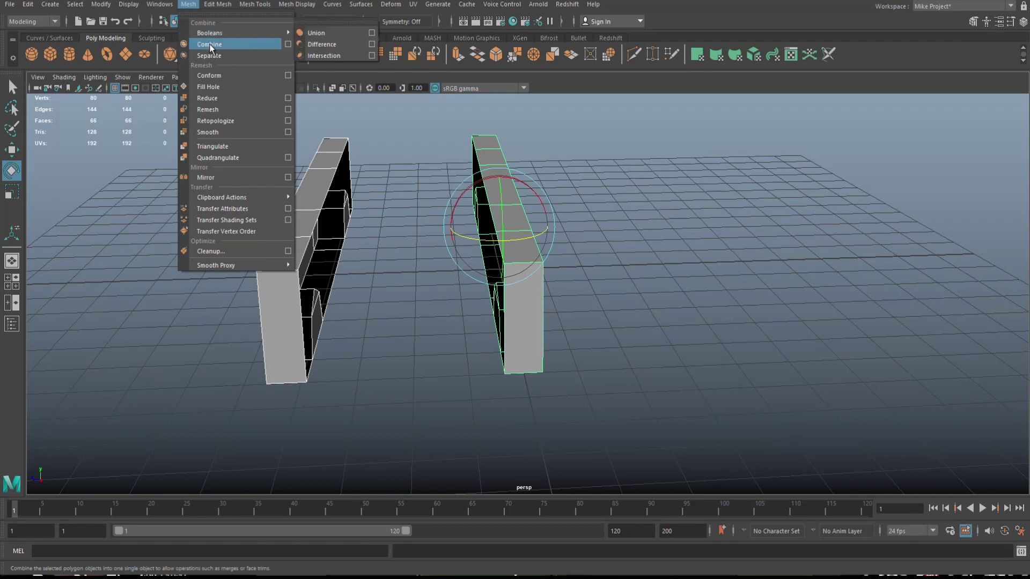
left_click(209, 44)
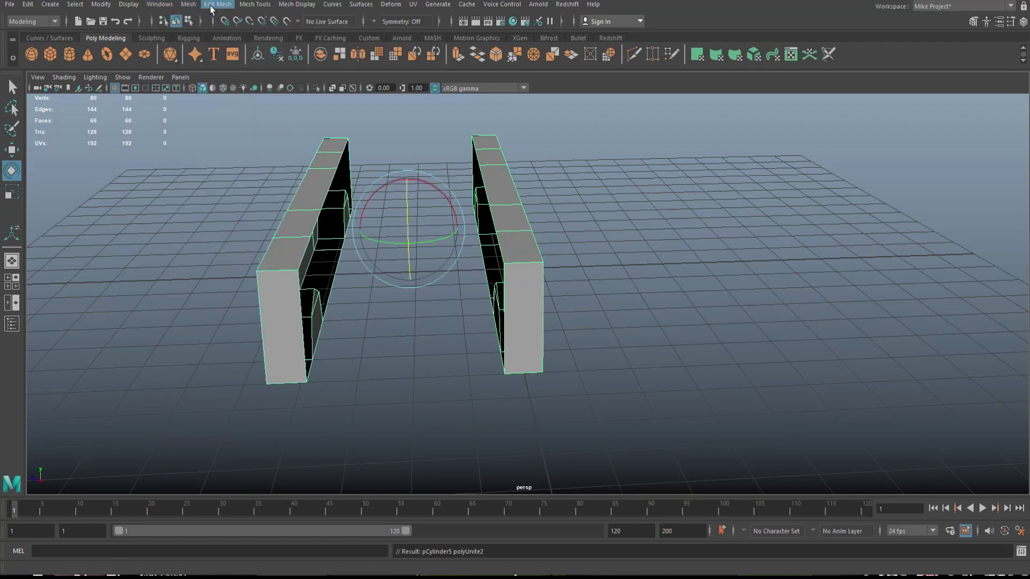
left_click(101, 5)
left_click(138, 88)
- Shift both walls upward in the top view, then return to perspective
left_click(12, 281)
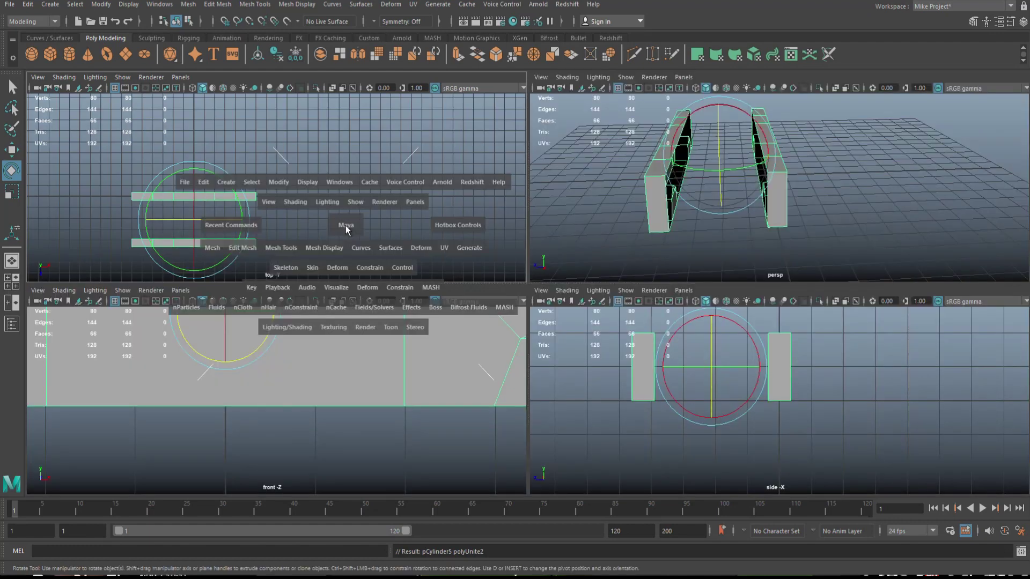
key("space")
key("w")
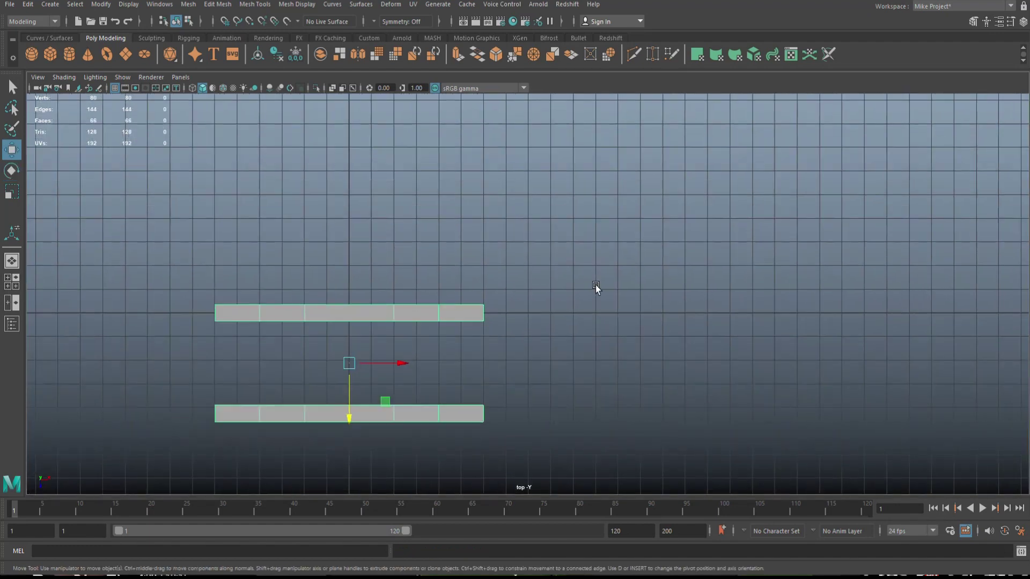
left_click_drag(359, 359, 365, 313)
left_click(8, 286)
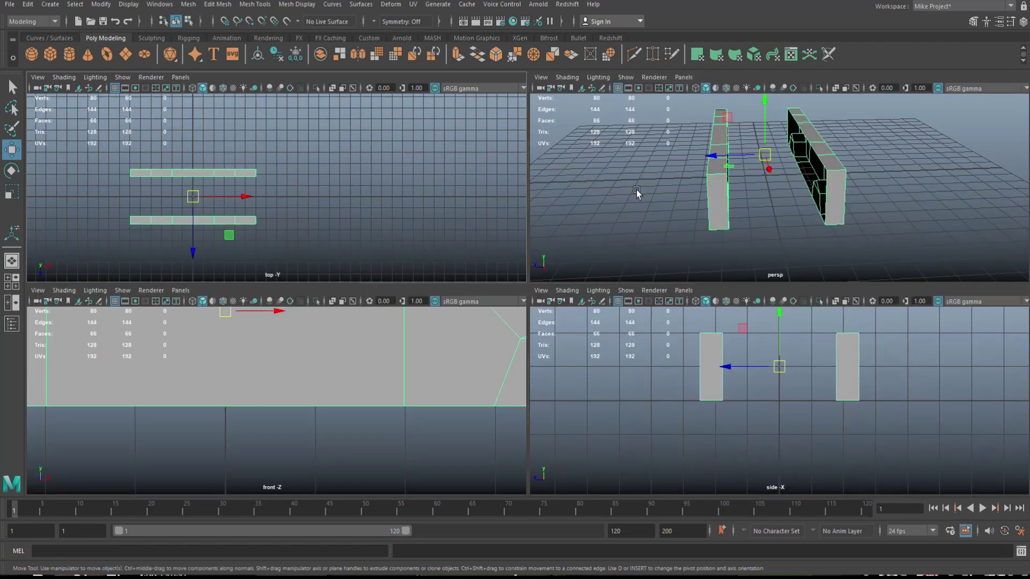
key("space")
left_click_drag(675, 253, 738, 277, "alt")
- Bridge the top edge loops of the back and front walls
right_click_drag(765, 248, 762, 215)
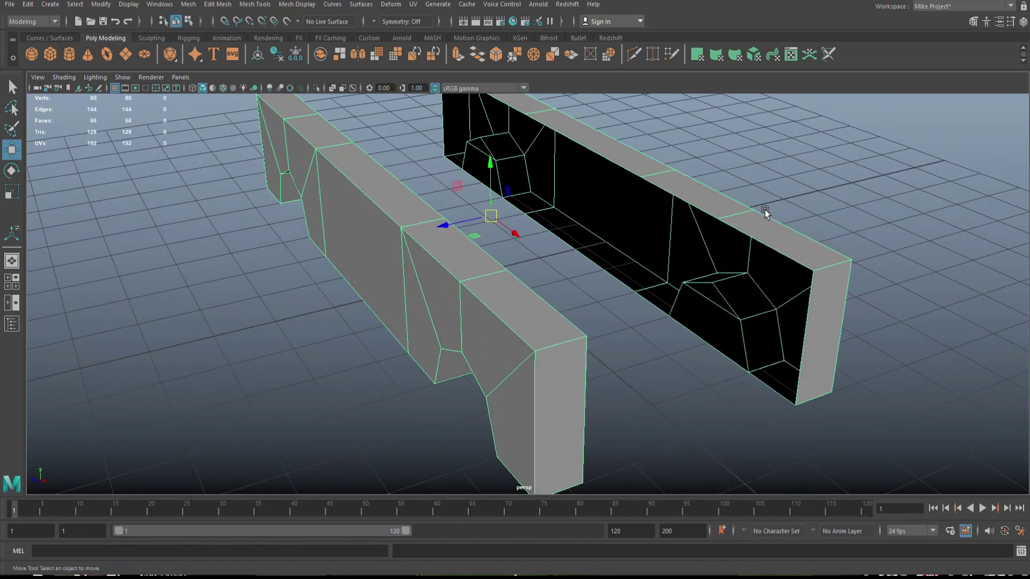
double_click(774, 251)
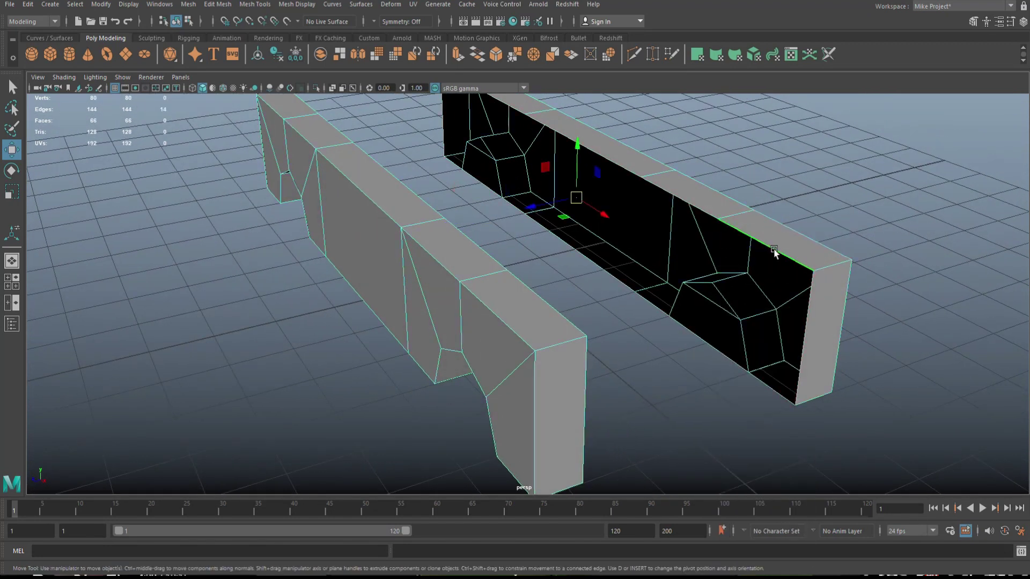
double_click(573, 324, "shift")
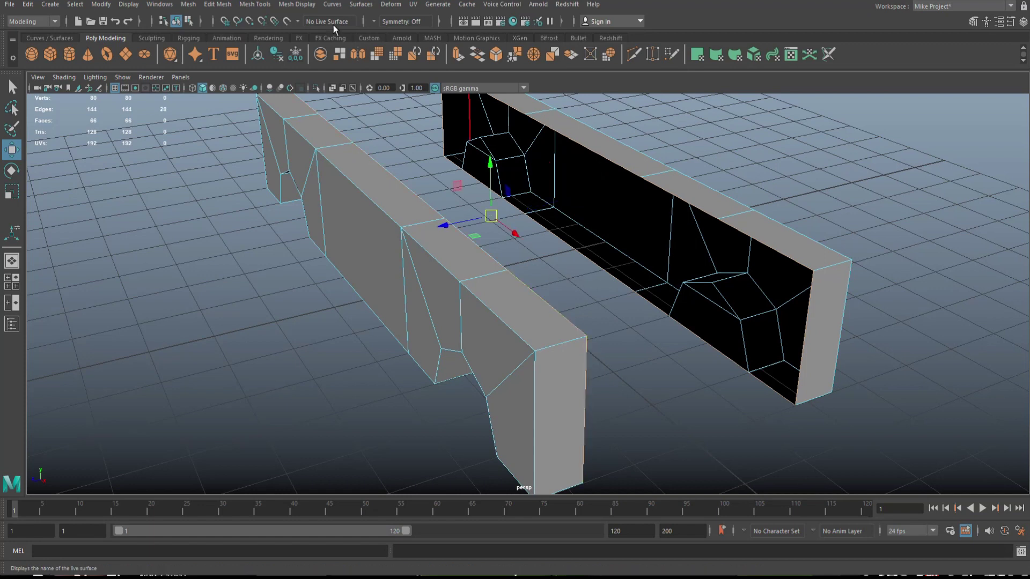
left_click(217, 4)
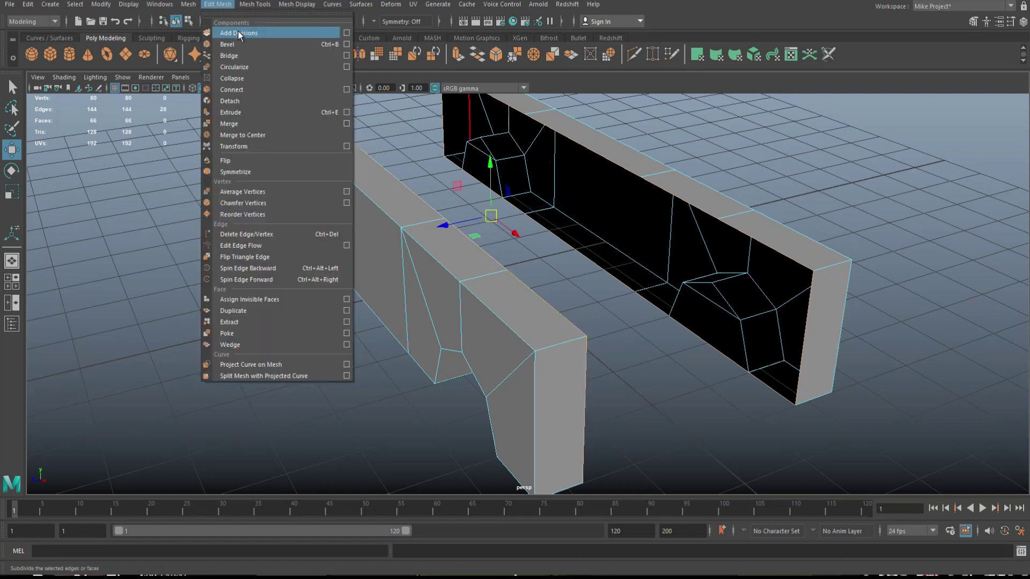
left_click(263, 55)
left_click_drag(268, 142, 393, 234, "alt")
- Select the middle top faces of the car body in face mode
right_click_drag(408, 237, 414, 268)
left_click(414, 253)
mouse_move(413, 242)
left_mouse_down()
mouse_move(664, 240)
mouse_move(672, 253)
left_mouse_up()
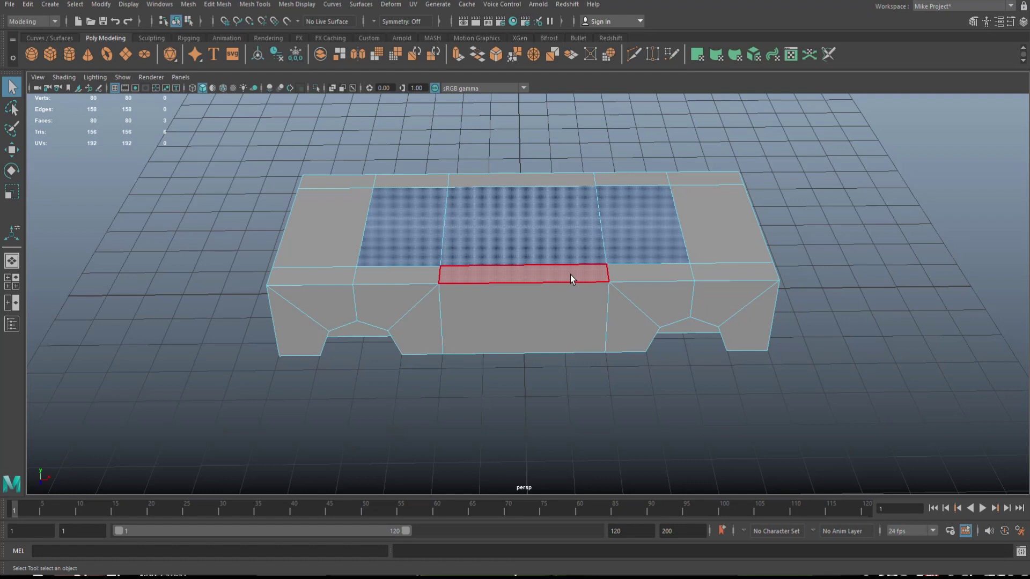
left_click(413, 275)
mouse_move(416, 221)
left_mouse_down("ctrl+shift")
mouse_move(421, 190)
mouse_move(507, 187)
mouse_move(520, 264)
mouse_move(616, 267)
mouse_move(632, 250)
mouse_move(631, 182)
left_mouse_up("ctrl+shift")
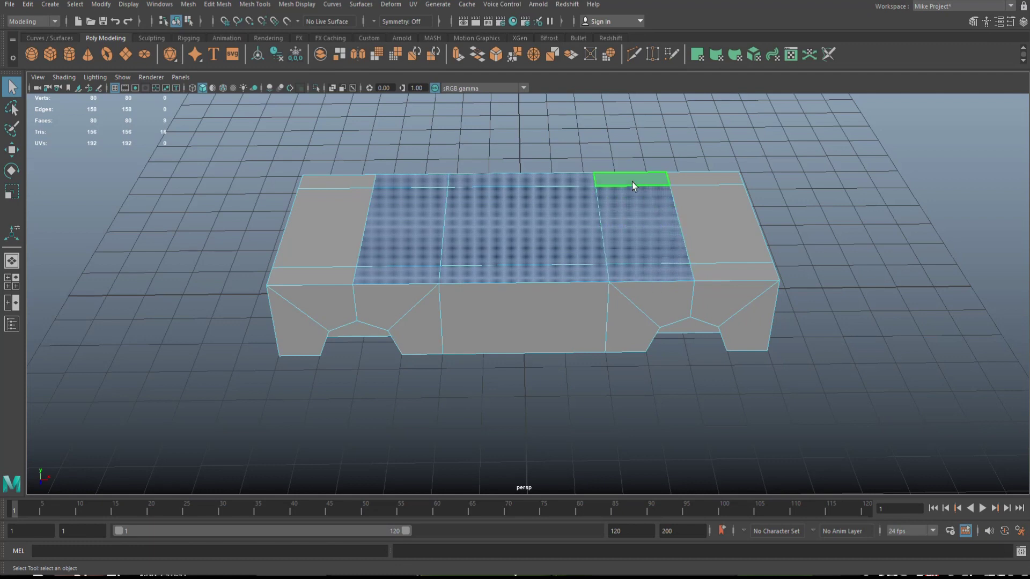
- Extrude the top faces, raise them, scale them narrower, then lift them higher
key("ctrl+e")
key("w")
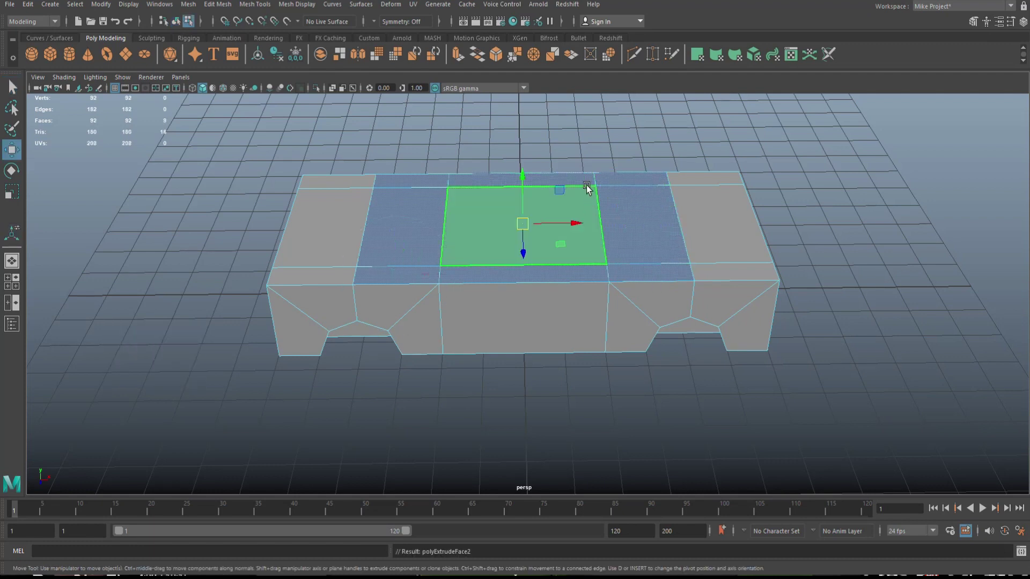
left_click_drag(533, 178, 526, 131)
mouse_move(523, 301)
left_mouse_down("alt")
mouse_move(571, 294)
mouse_move(540, 297)
left_mouse_up("alt")
key("r")
left_click_drag(573, 160, 540, 175)
left_click_drag(552, 320, 602, 321, "alt")
key("w")
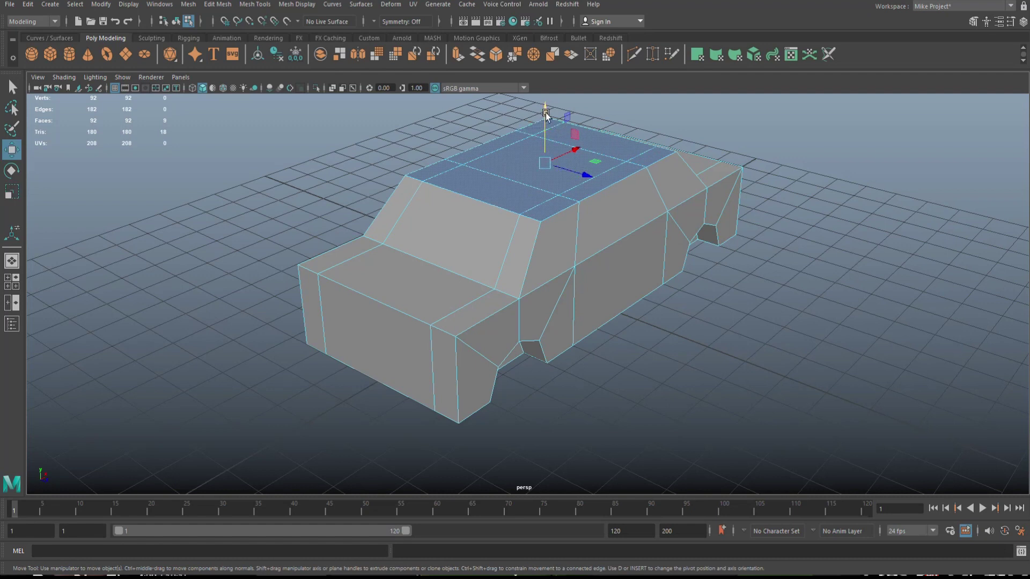
left_click_drag(544, 110, 547, 87)
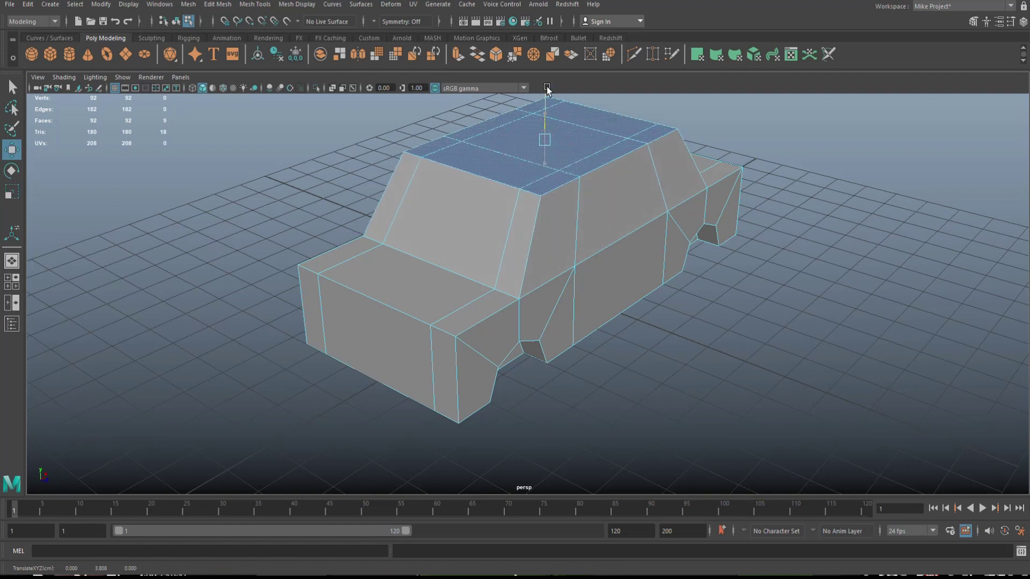
left_click_drag(639, 267, 445, 319, "alt")
scroll(449, 315, "up", 4)
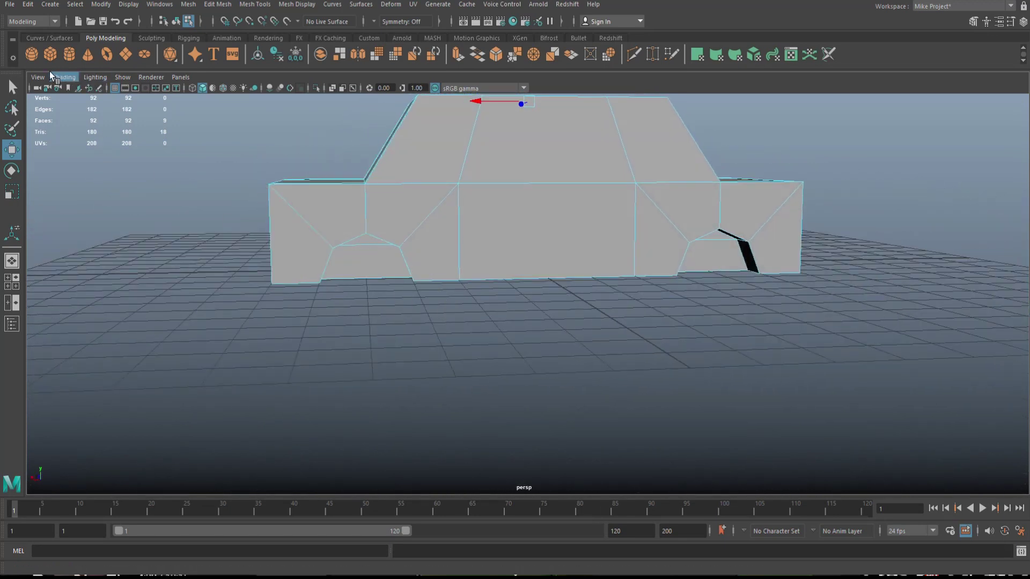
- Create a poly cylinder, move it beside the car, and rotate it -90° on X
left_click(69, 55)
scroll(482, 409, "down", 3)
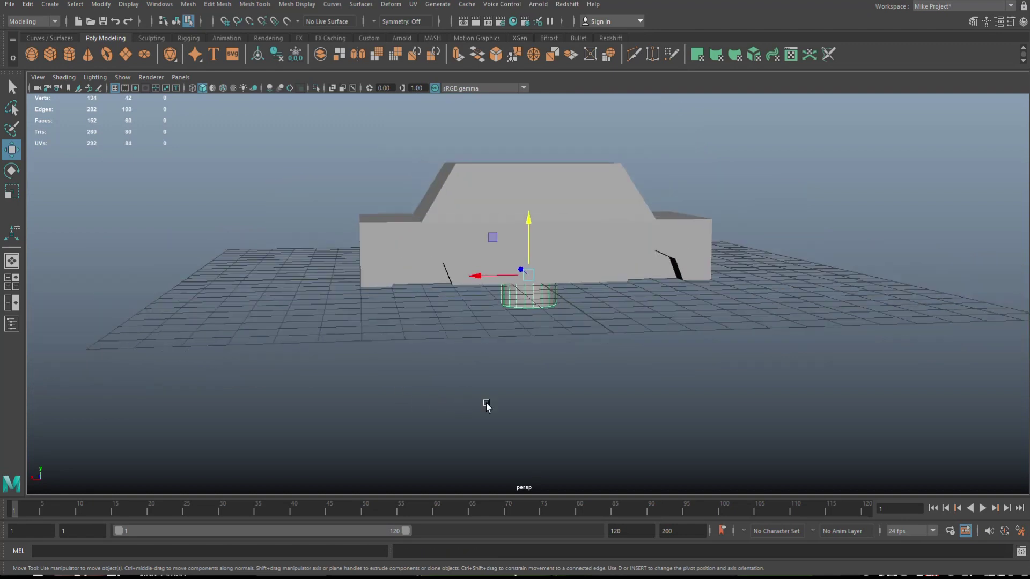
left_click_drag(487, 409, 562, 419, "alt")
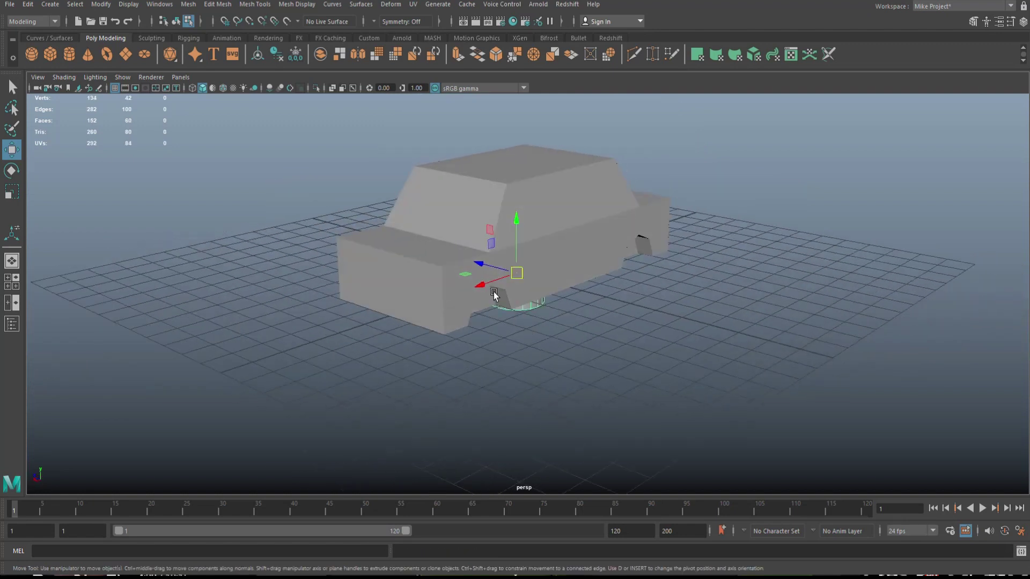
left_click_drag(481, 267, 623, 345)
key("e")
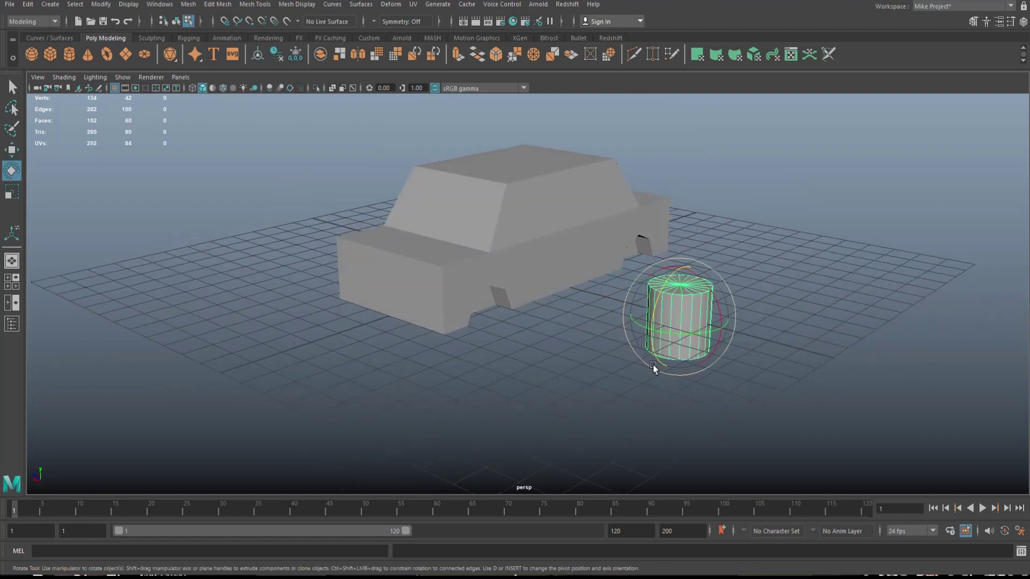
left_click_drag(698, 287, 735, 357)
- Set the cylinder's Subdivisions Axis to 8 in the Attribute Editor
key("ctrl+a")
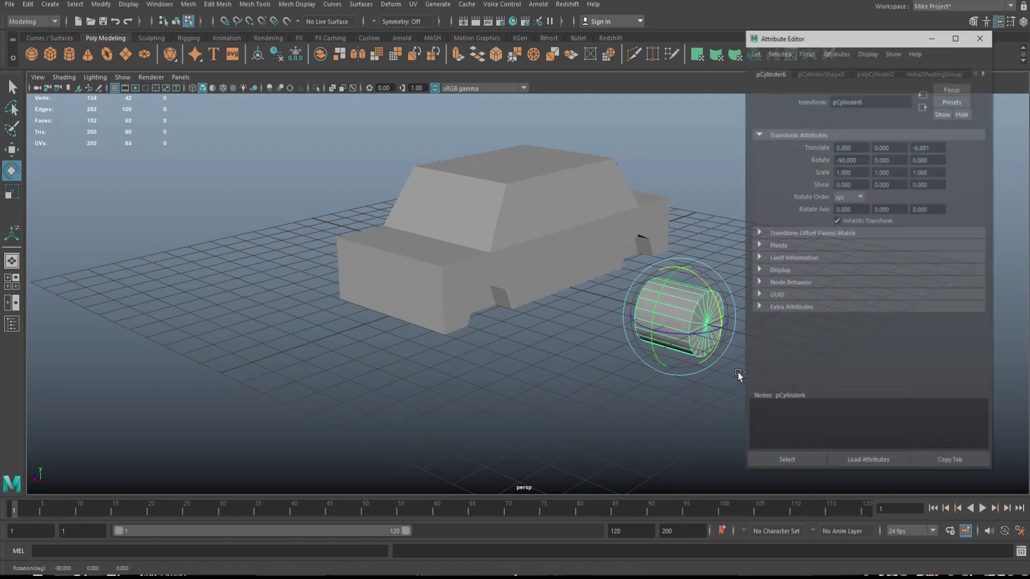
left_click(872, 75)
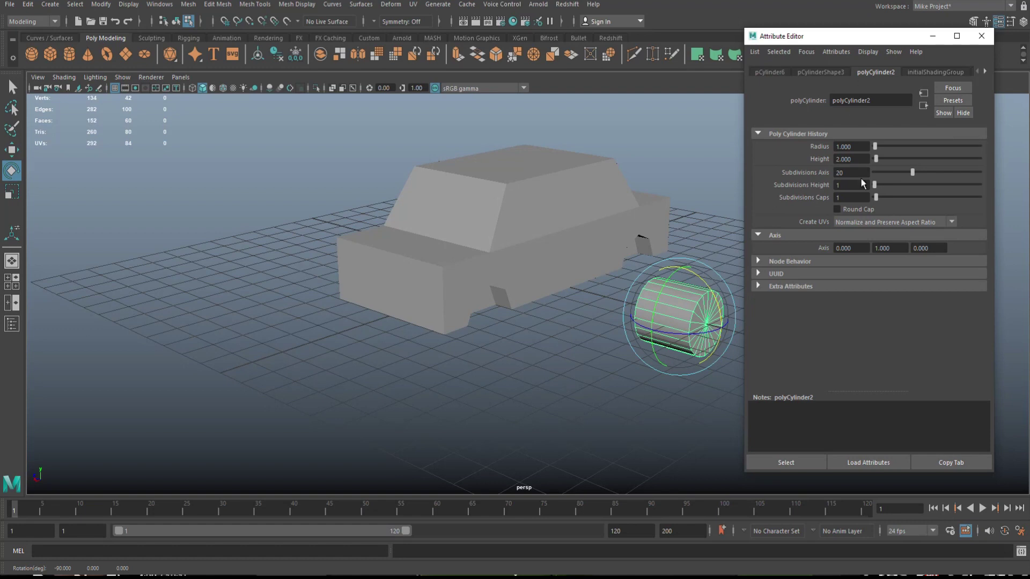
type("8")
key("Return")
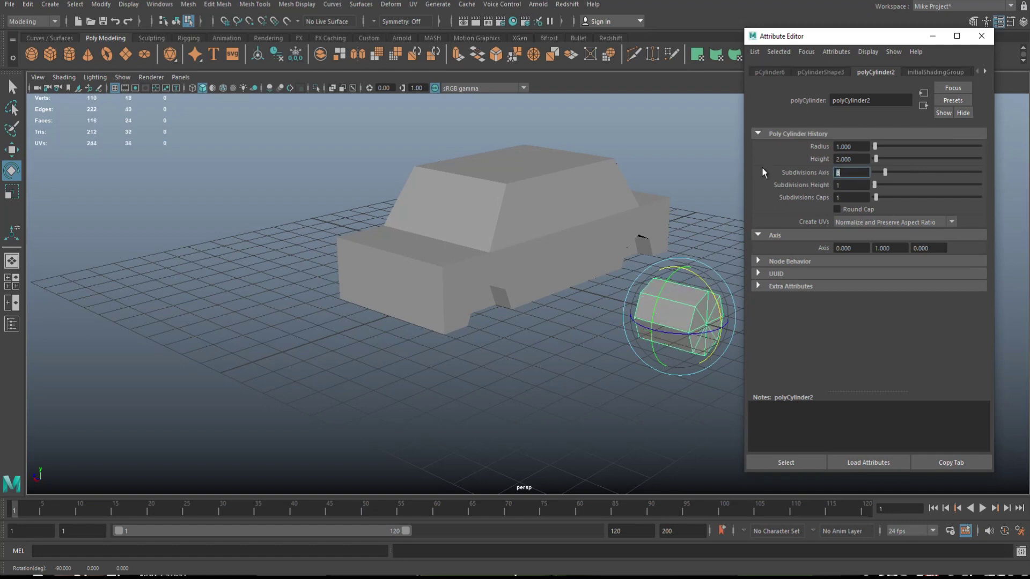
- Squash the cylinder into a thin wheel and move it to the car's rear
key("F11")
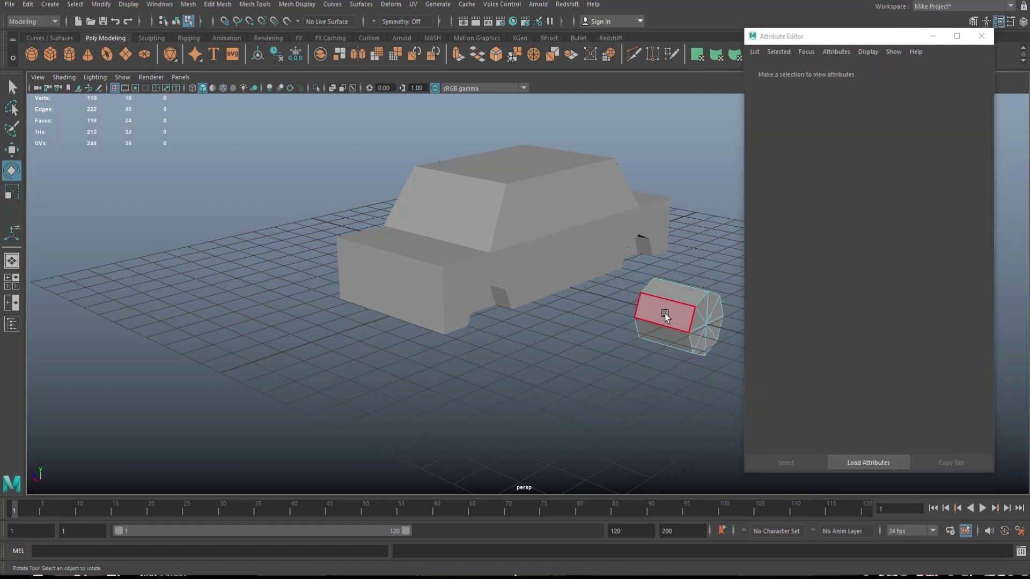
right_click_drag(690, 308, 724, 260)
key("r")
left_click_drag(720, 330, 688, 335)
key("w")
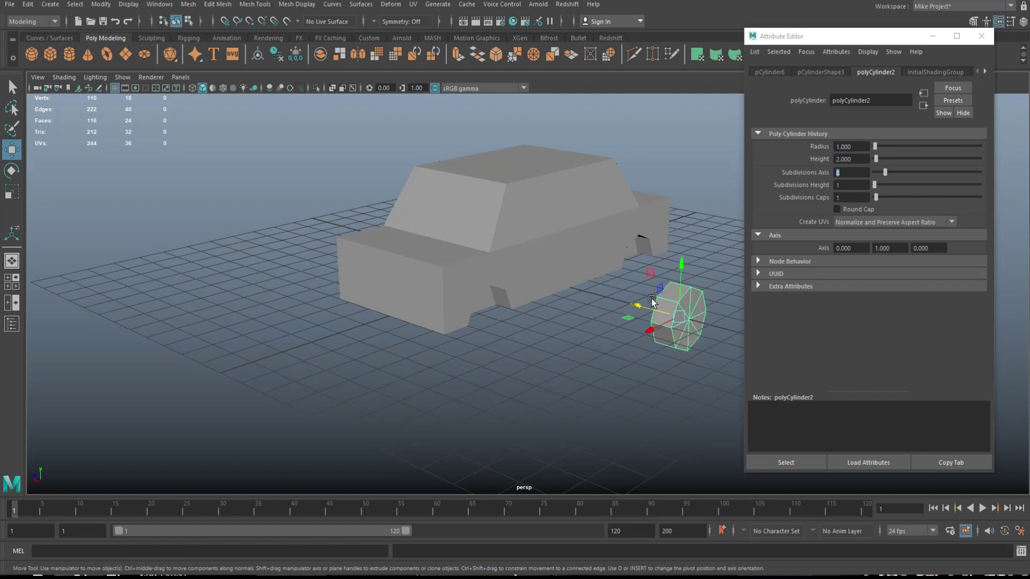
left_click_drag(638, 306, 457, 345)
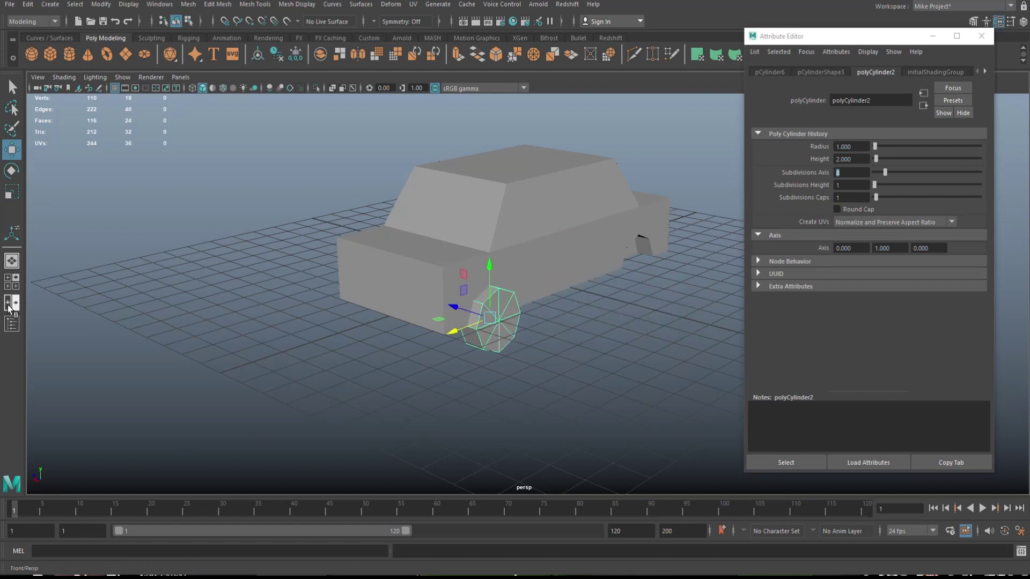
- In a wireframe front view, shrink the wheel slightly to fit the arch and duplicate it
left_click(12, 281)
key("space")
key("space")
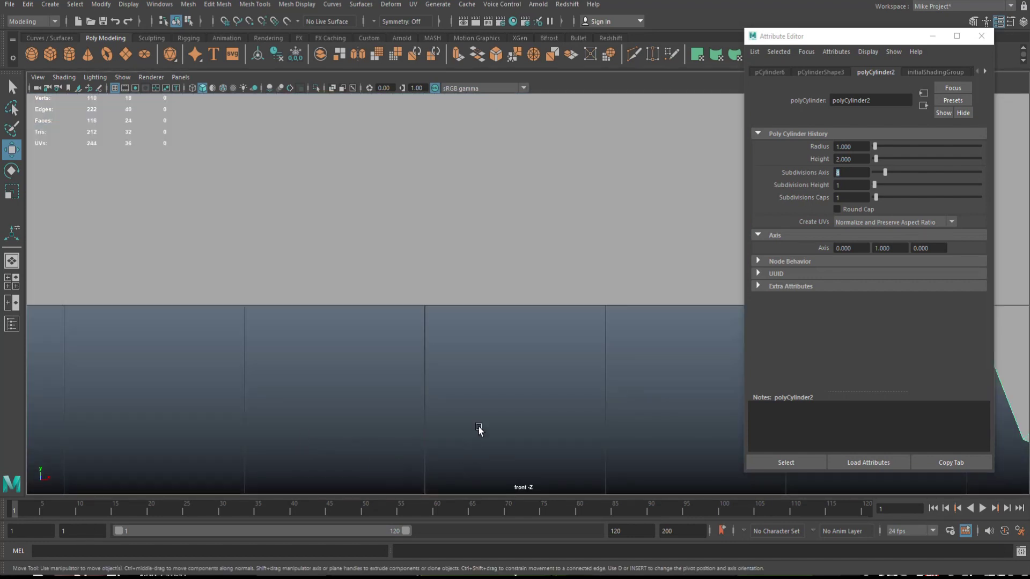
key("4")
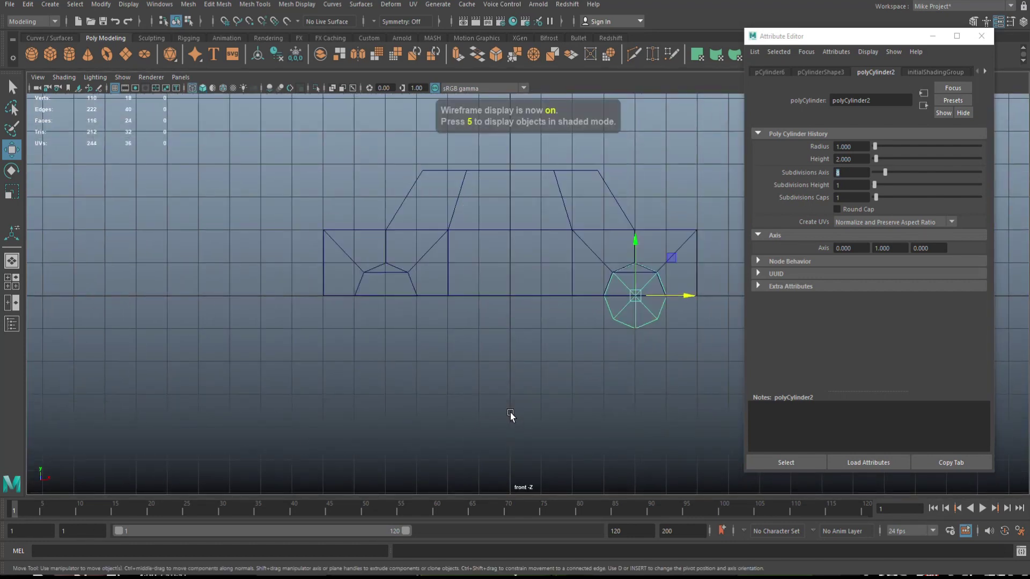
key("f")
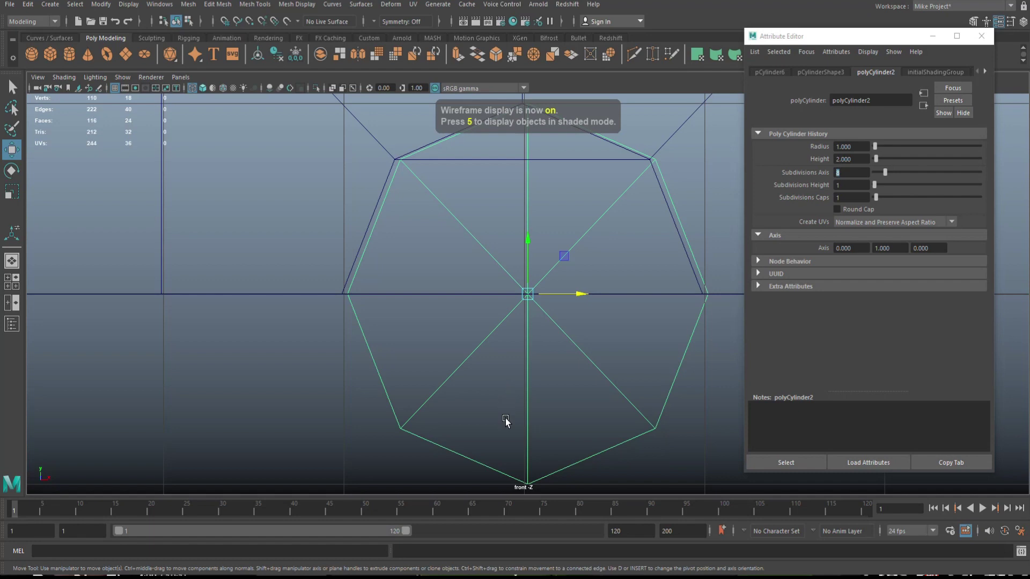
key("r")
left_click_drag(527, 294, 510, 300)
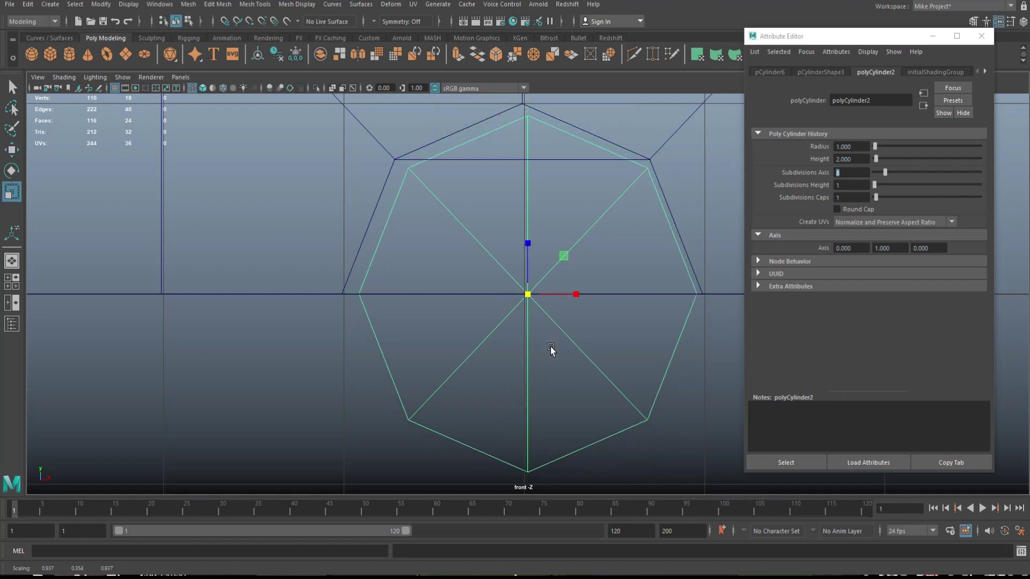
key("w")
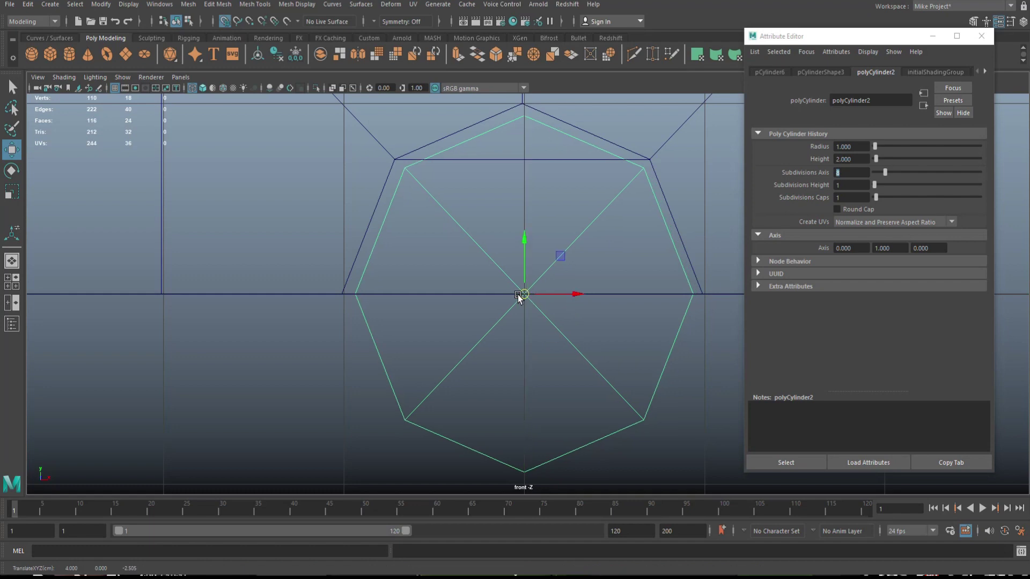
scroll(519, 333, "down", 5)
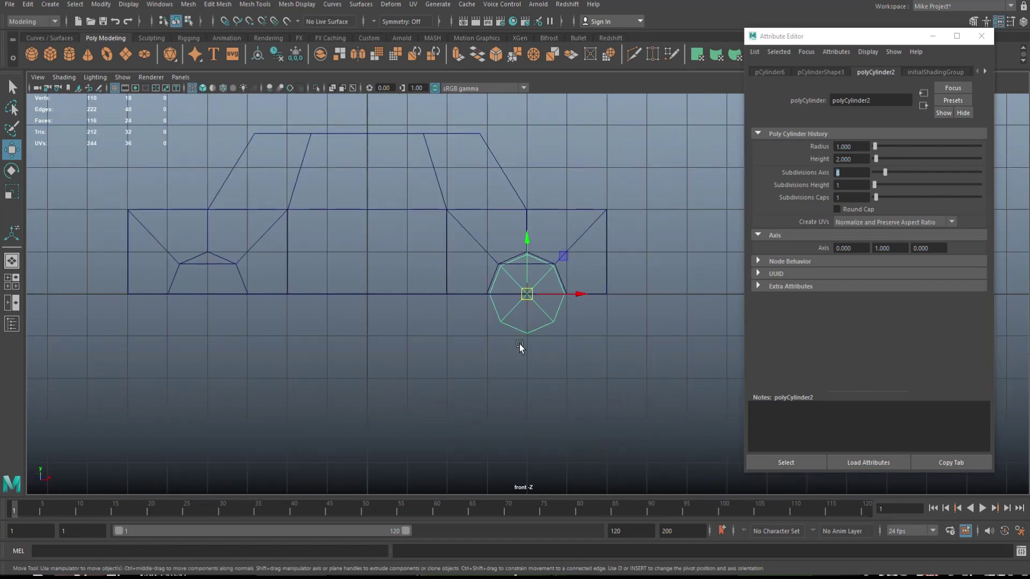
key("ctrl+d")
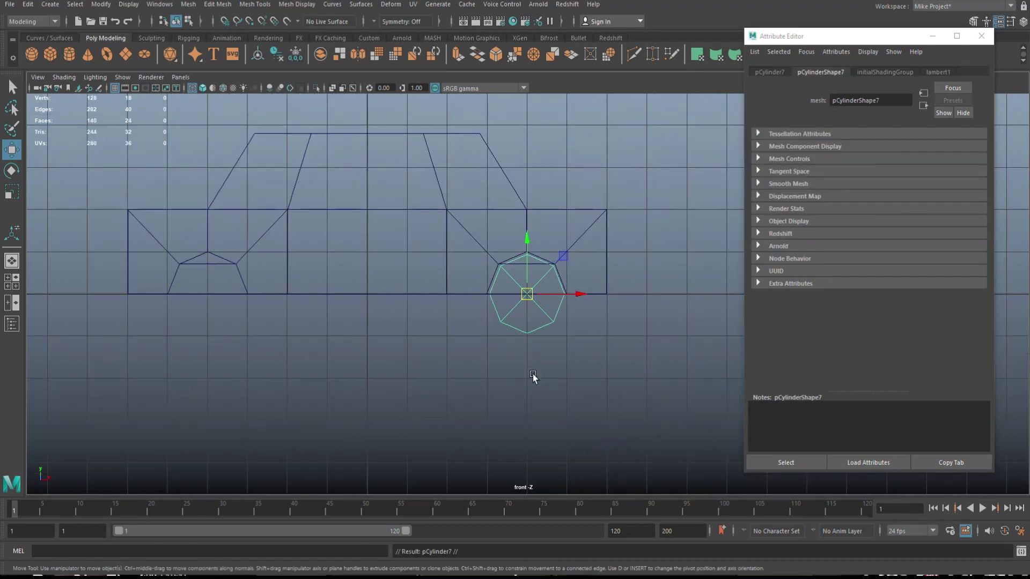
- Move the duplicate to the front wheel position and select both wheels
left_click_drag(529, 300, 219, 317)
key("space")
key("space")
left_click(932, 37)
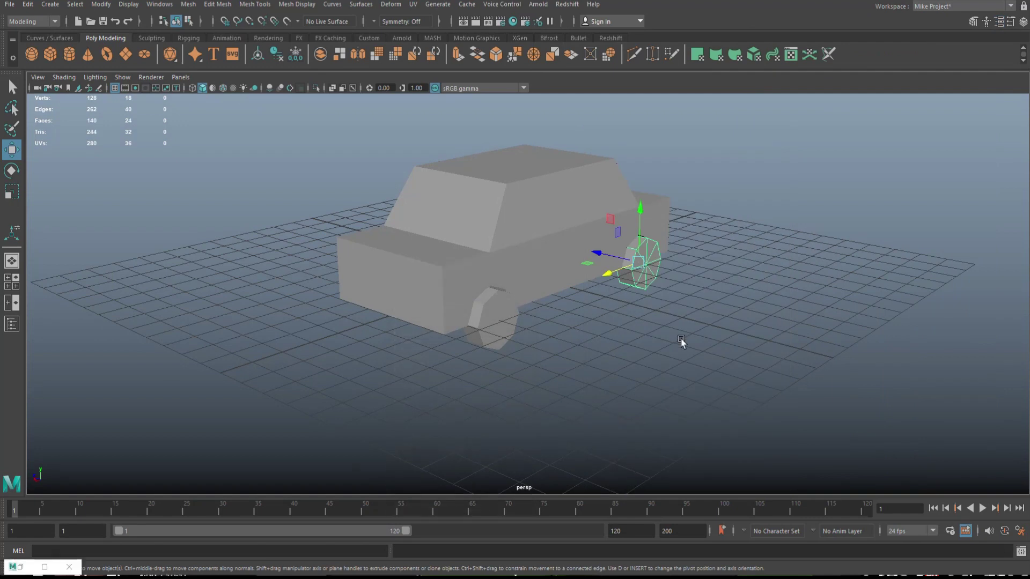
left_click_drag(681, 339, 523, 357, "alt")
left_click(540, 327, "shift")
- In the top view, duplicate both wheels and grid-snap the copies to the car's other side
left_click(15, 291)
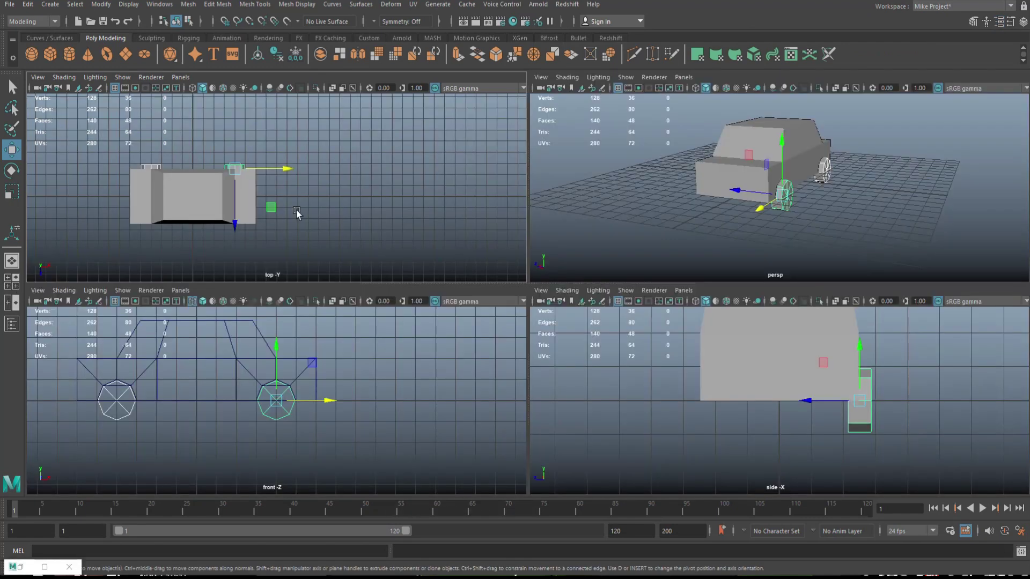
key("space")
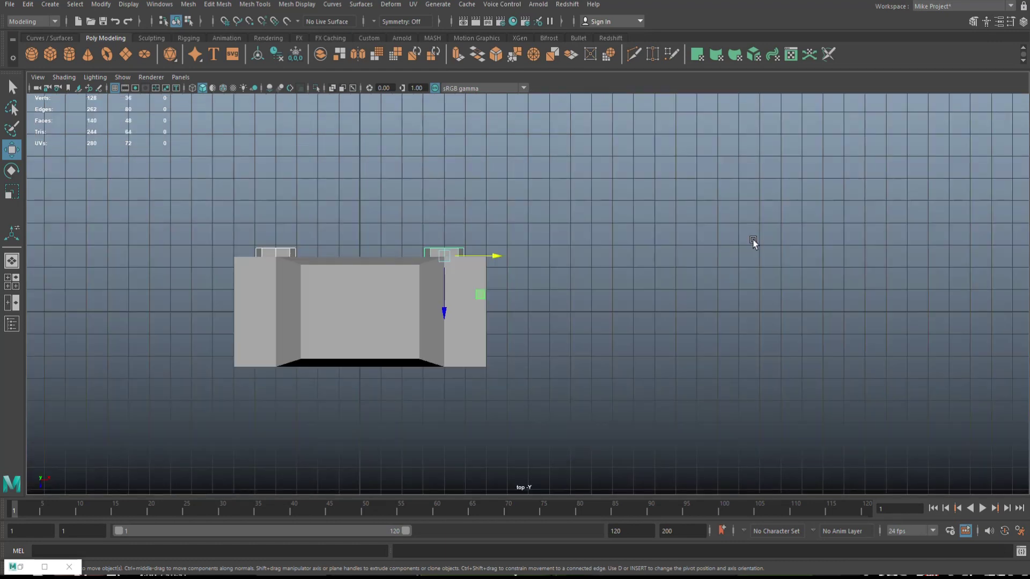
key("ctrl+d")
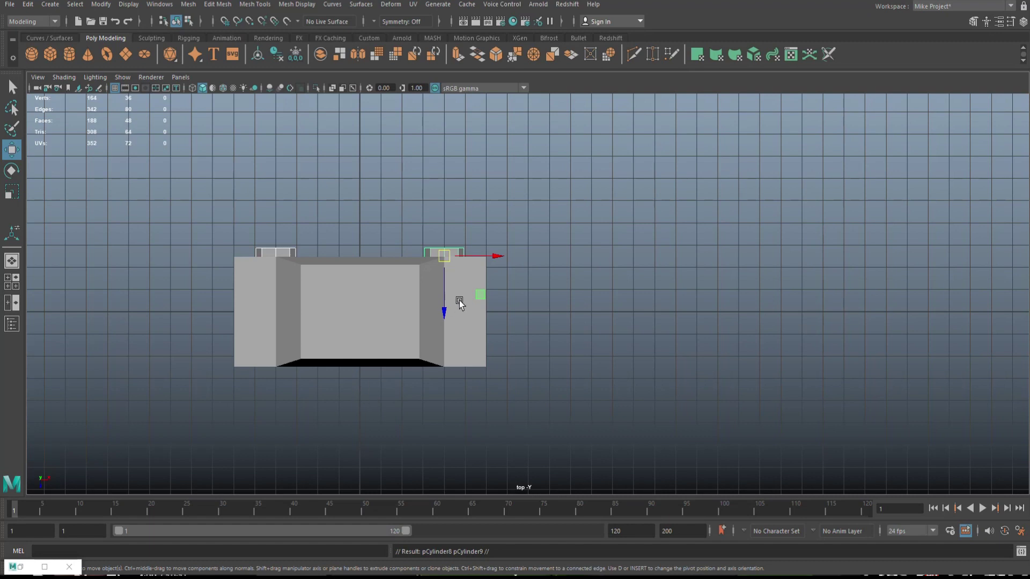
key("x")
left_click_drag(445, 315, 449, 419)
- Select all four wheels and combine them into one mesh with Mesh > Combine
left_click(454, 250, "shift")
left_click(271, 250, "shift")
left_click(190, 5)
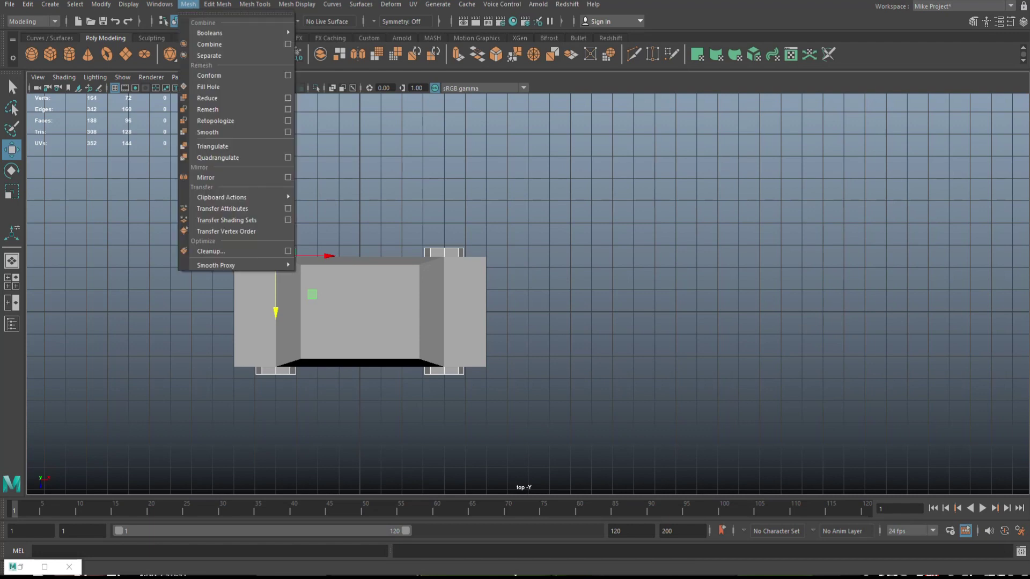
left_click(210, 44)
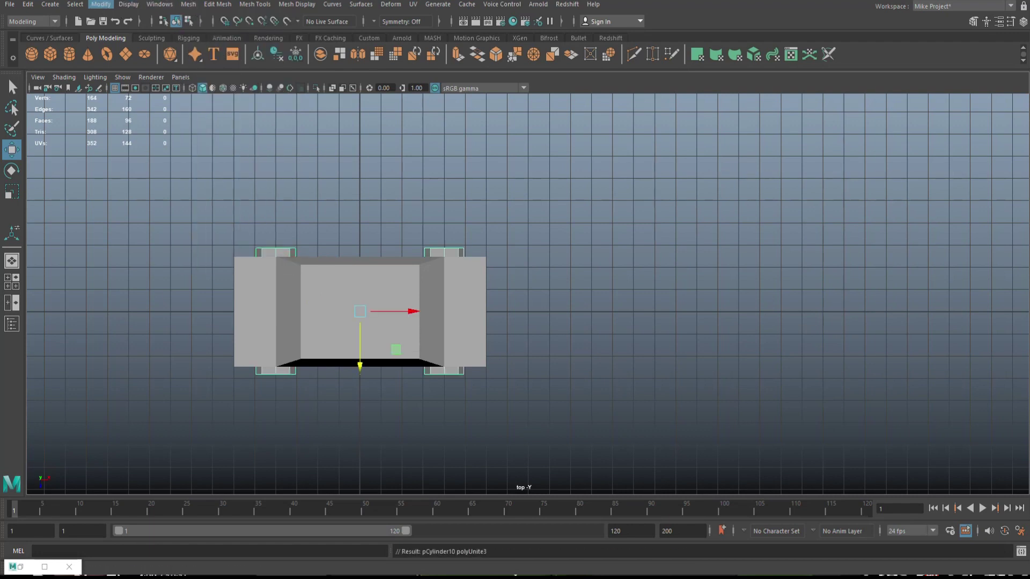
left_click(159, 4)
left_click(136, 88)
- Snap the combined wheels' pivot to the world origin in wireframe view
key("4")
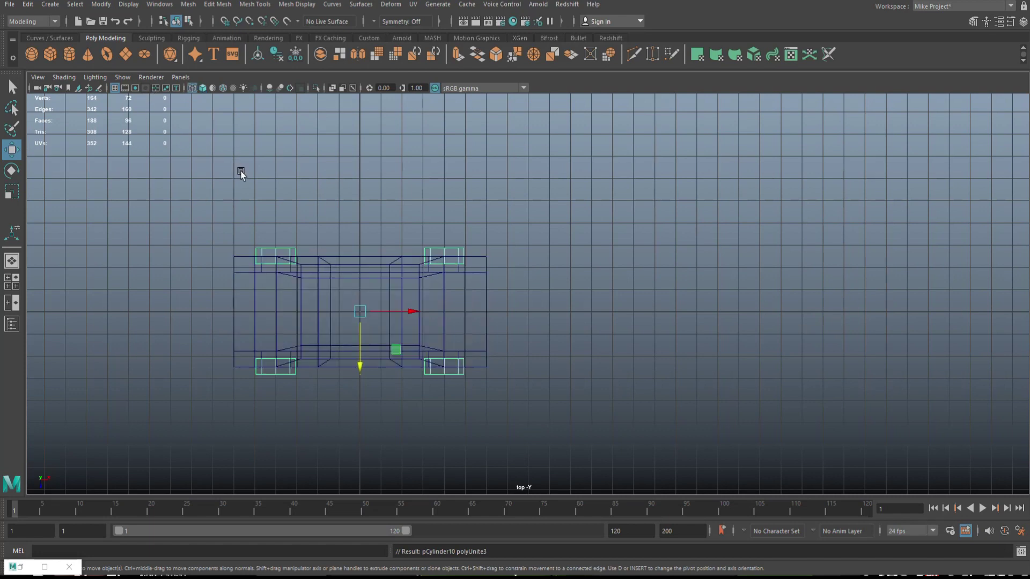
key("x")
key("d")
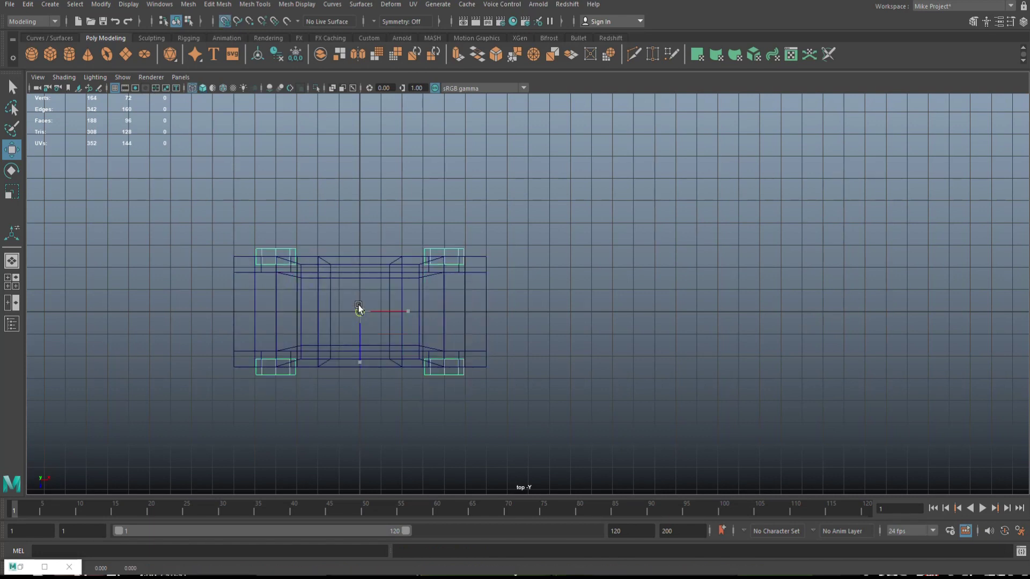
key("d")
- Deselect everything and maximize the perspective view, orbiting to the car's side
left_click(648, 317)
left_click(8, 281)
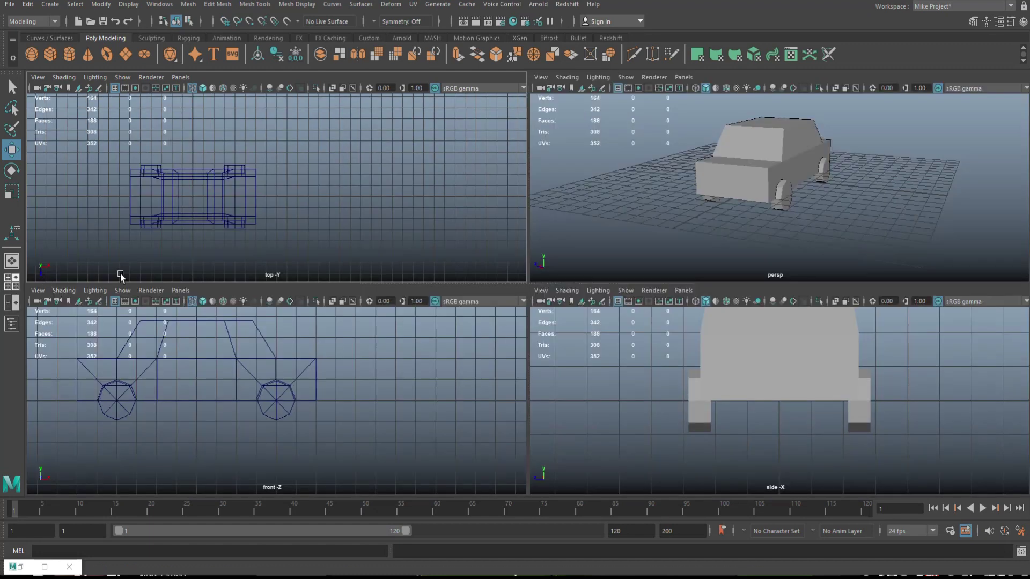
key("space")
left_click_drag(699, 296, 516, 326, "alt")
- Select the car body and insert a horizontal edge loop using Equal distance from edge
scroll(606, 356, "up", 3)
left_click(464, 294)
mouse_move(510, 361)
left_mouse_down("alt")
mouse_move(529, 358)
mouse_move(510, 363)
left_mouse_up("alt")
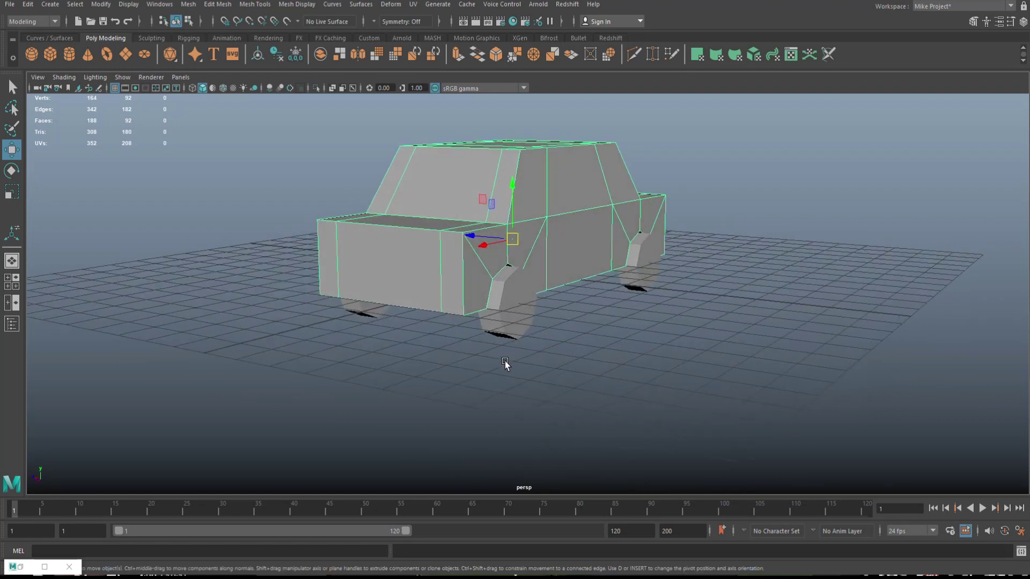
key("ctrl+shift+e")
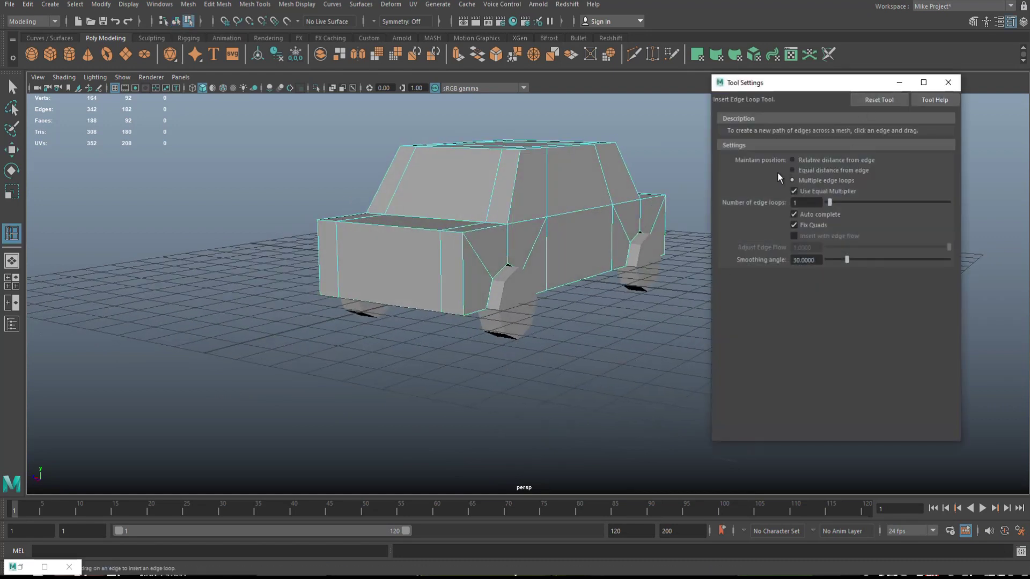
left_click(793, 172)
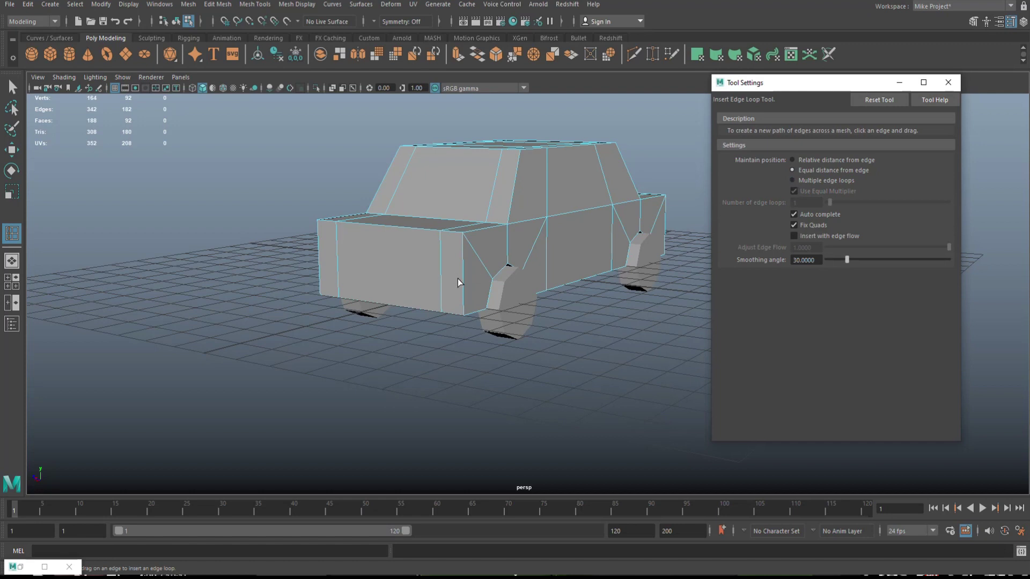
left_click_drag(462, 282, 393, 374)
- Select the bottom row of faces all around the car, front, sides and rear
key("q")
right_click_drag(333, 330, 332, 313)
left_click_drag(331, 314, 412, 345, "alt")
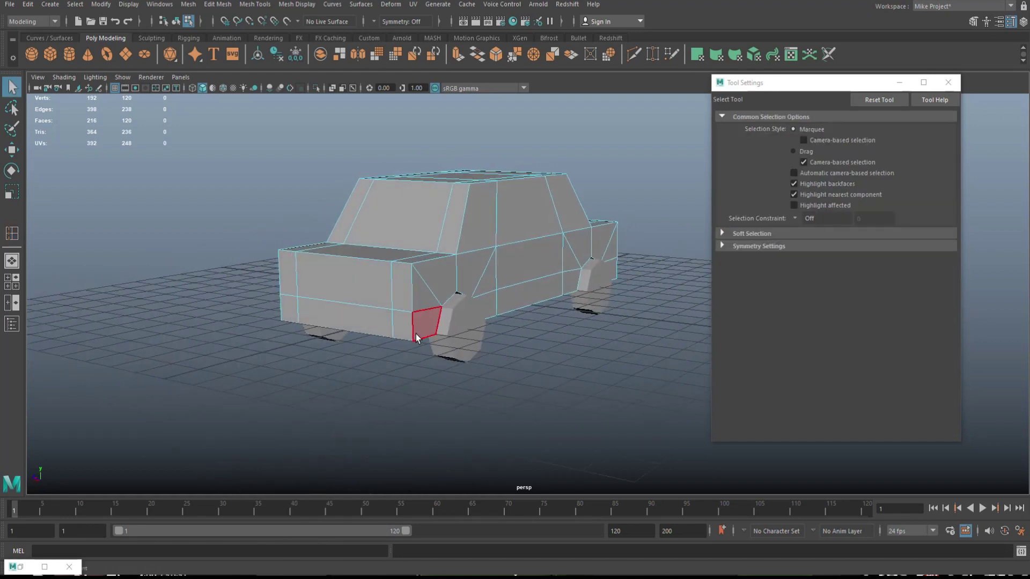
left_click_drag(296, 296, 381, 333, "shift")
left_click_drag(302, 363, 491, 388, "alt")
left_click_drag(317, 381, 538, 336, "alt")
left_click(516, 311, "shift")
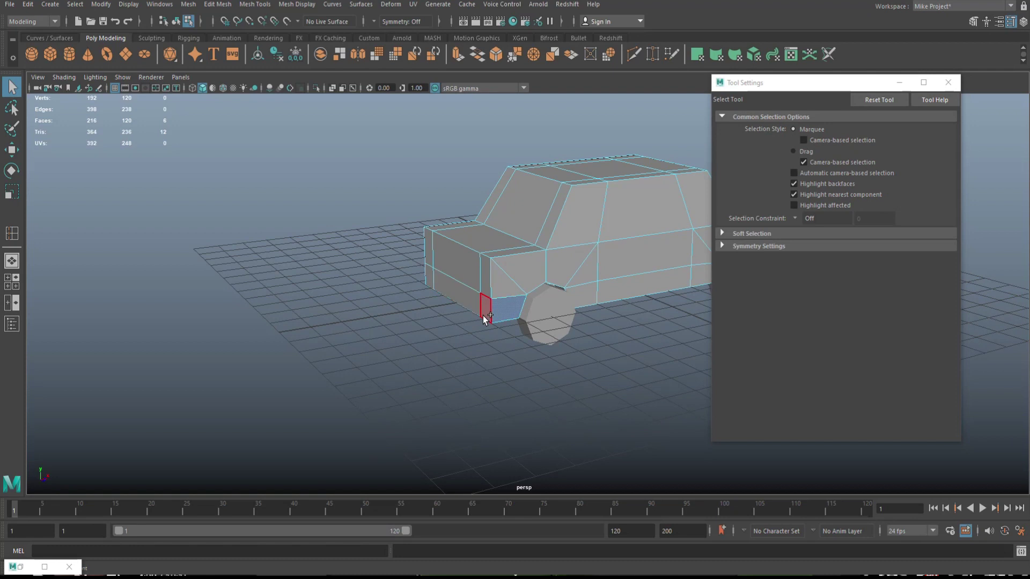
left_click(480, 312, "shift")
left_click_drag(457, 304, 497, 353, "alt")
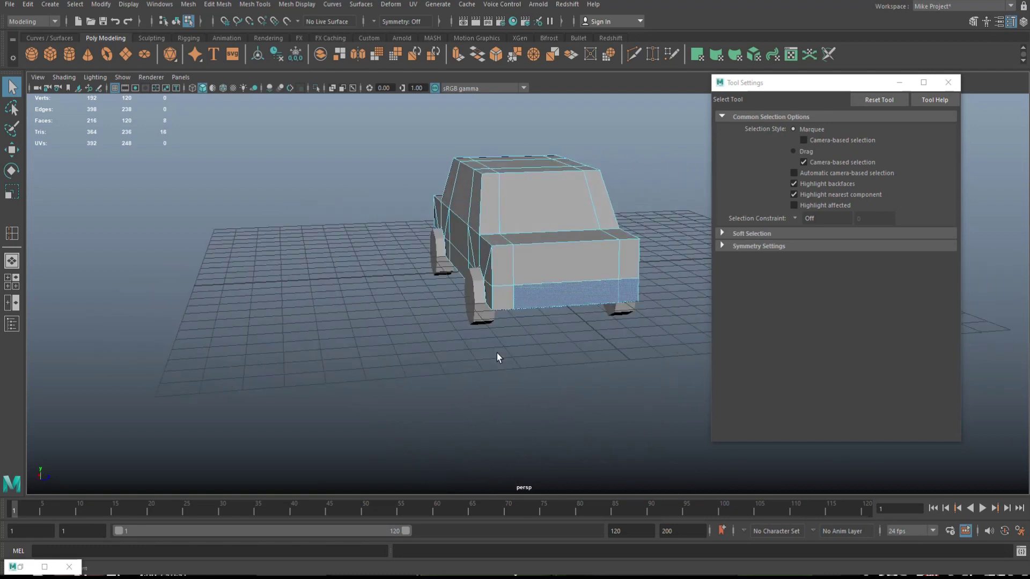
left_click(500, 304, "shift")
left_click_drag(499, 303, 533, 303, "alt")
left_click_drag(415, 396, 486, 414, "alt")
- Extrude the bottom faces with Thickness 0.1 and deselect them
key("ctrl+e")
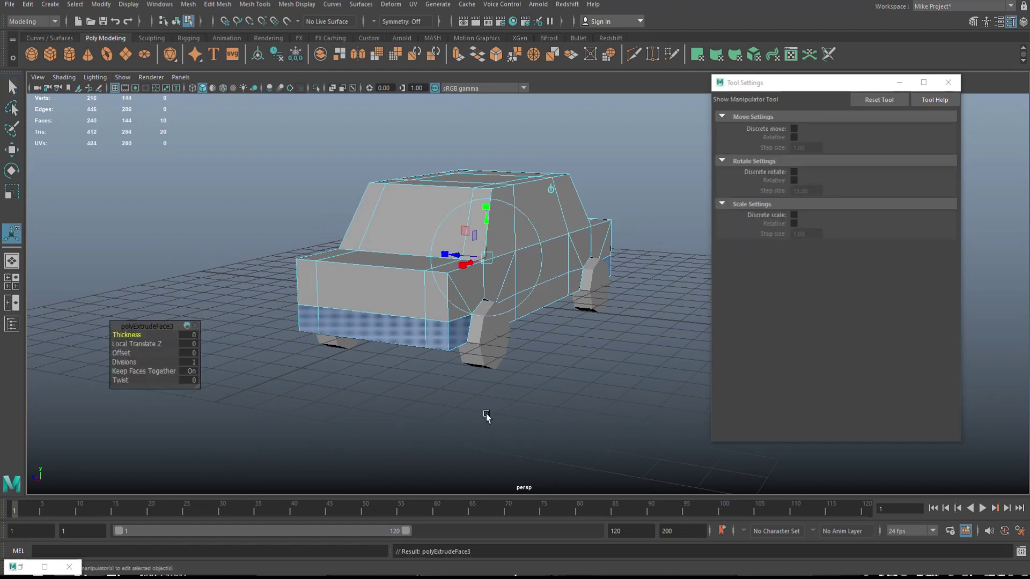
left_click(189, 335)
type("0.1")
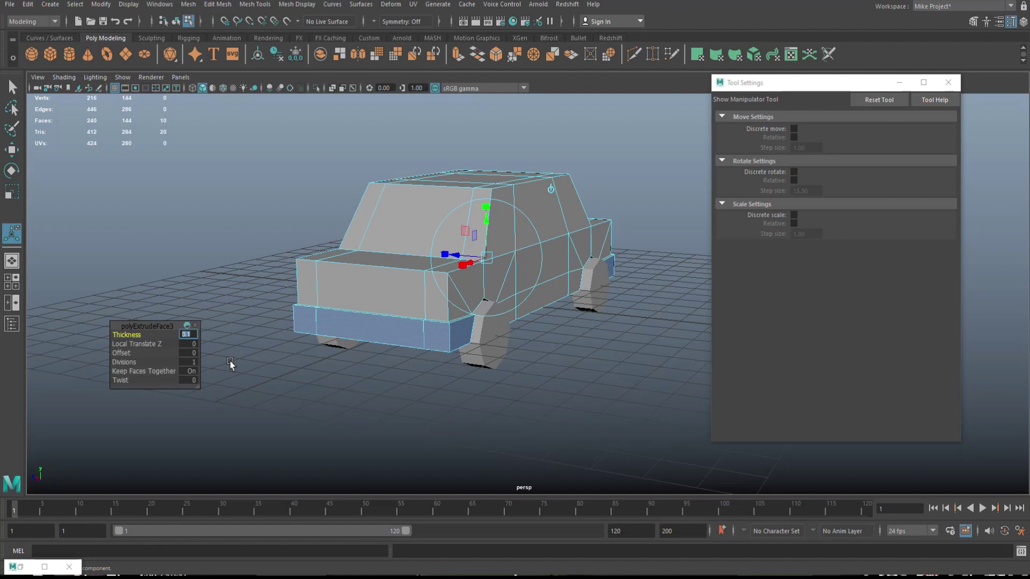
left_click(550, 396)
left_click_drag(565, 394, 512, 439, "alt")
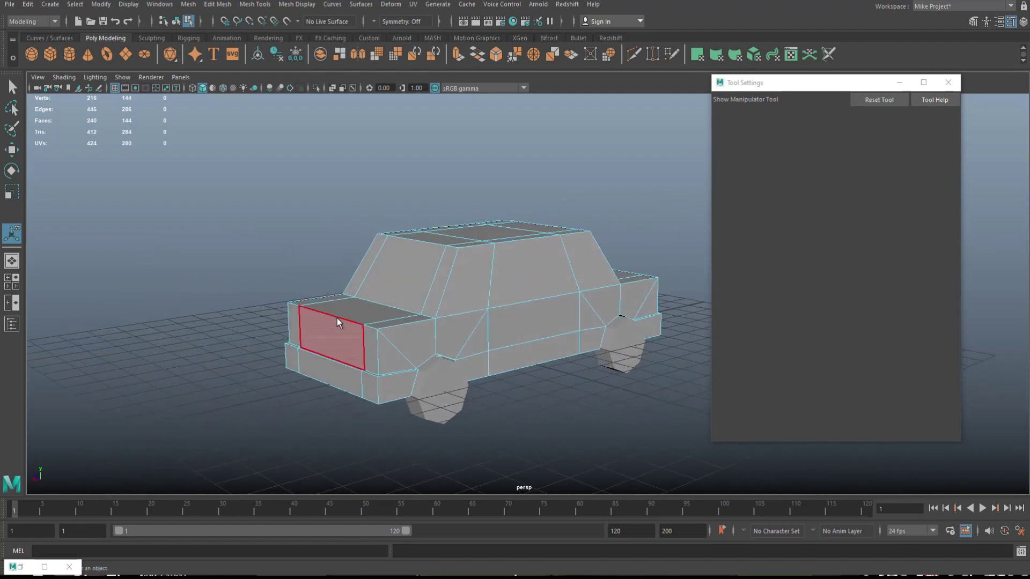
- Move the car's front-bottom edge along X to angle the front corner
right_click_drag(336, 317, 340, 244)
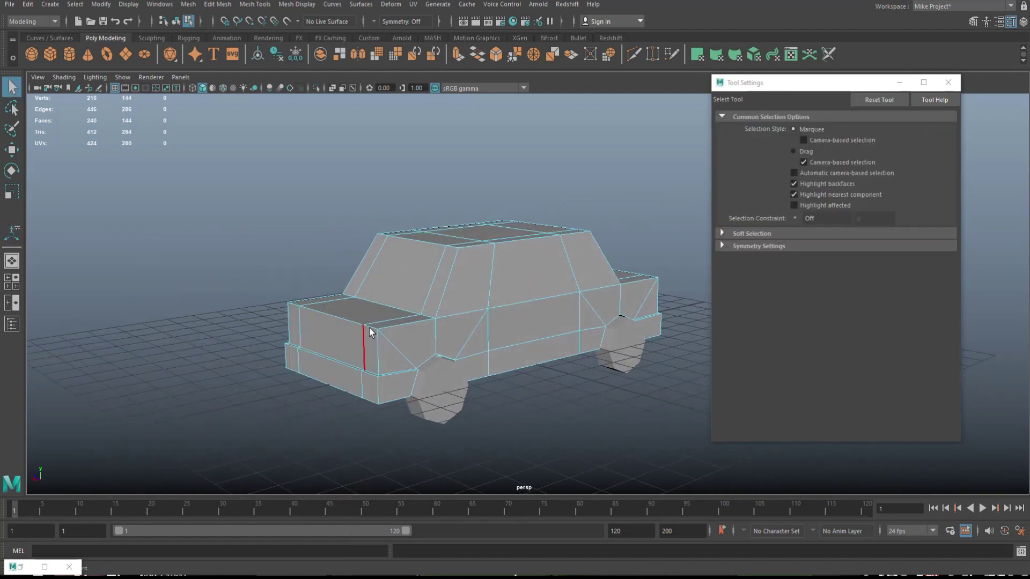
left_click_drag(290, 406, 257, 413, "alt")
left_click(295, 403)
key("w")
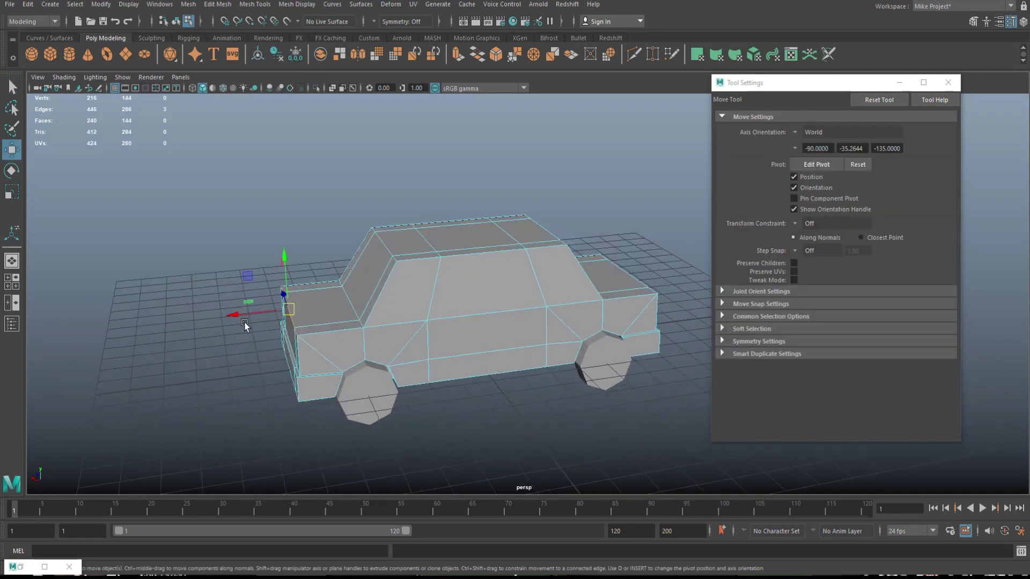
left_click_drag(236, 316, 255, 315)
- Select the rear top edge loop and shift it along X and Y to slope the rear
left_click_drag(541, 400, 561, 390, "alt")
left_click(538, 314)
double_click(635, 294, "shift")
left_click_drag(558, 294, 554, 293)
mouse_move(570, 259)
left_mouse_down()
mouse_move(574, 241)
mouse_move(572, 266)
left_mouse_up()
left_click_drag(346, 368, 372, 326, "alt")
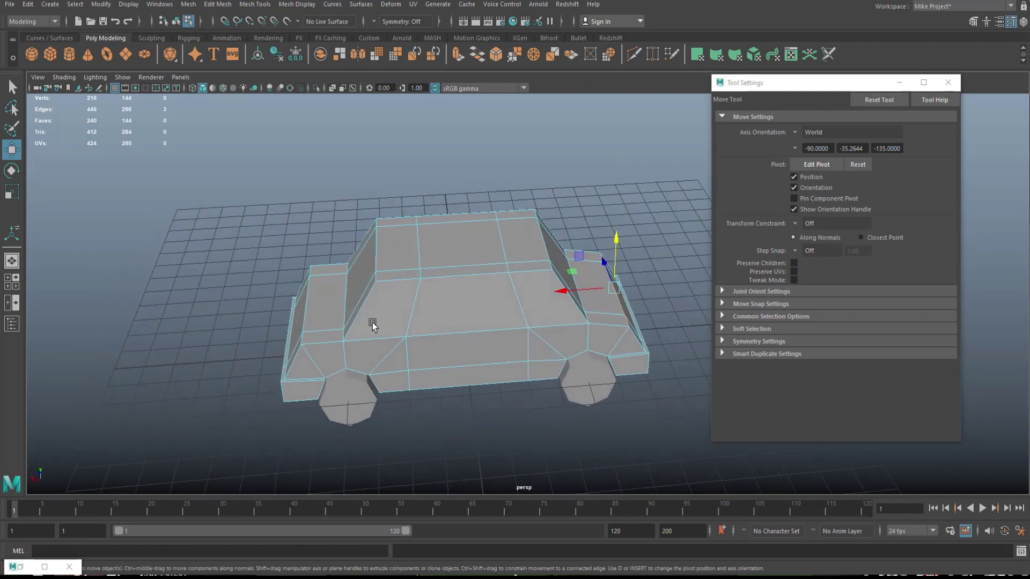
- Select the cabin's top front and lower windshield edges and slide them along X to slope the windshield
left_click(377, 224)
left_click(377, 276, "shift")
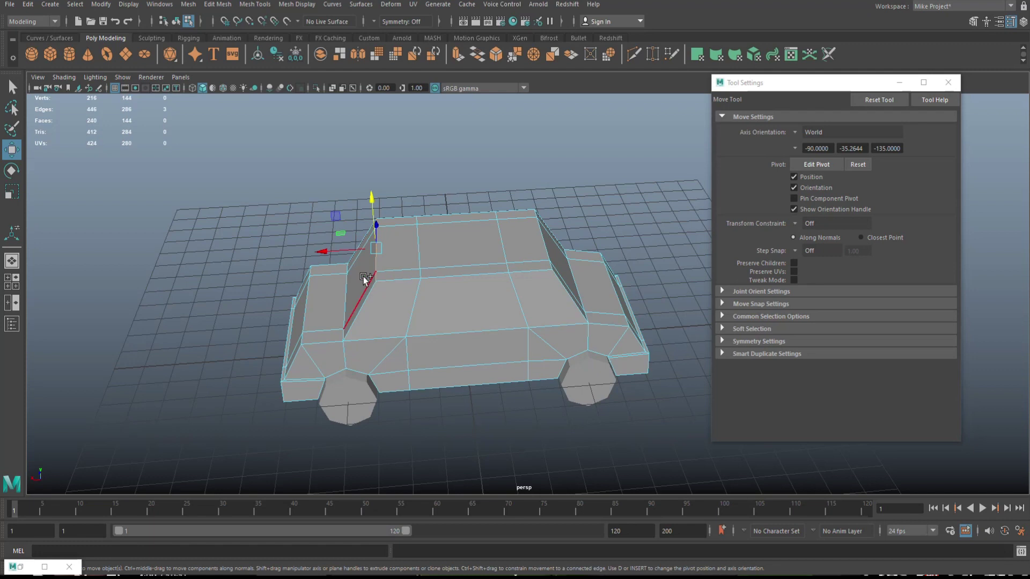
left_click_drag(332, 256, 364, 264)
mouse_move(502, 423)
left_mouse_down("alt")
mouse_move(551, 381)
mouse_move(563, 414)
mouse_move(588, 420)
mouse_move(603, 400)
mouse_move(388, 425)
mouse_move(354, 409)
mouse_move(510, 418)
left_mouse_up("alt")
left_click_drag(384, 391, 203, 405, "alt")
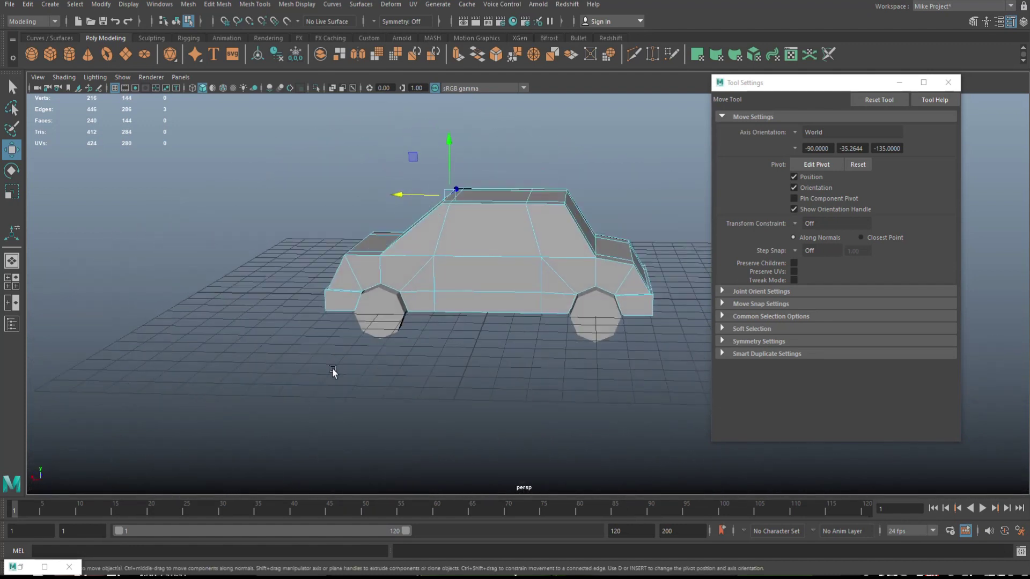
- Select the side door-window and roof faces and delete them
left_click_drag(332, 371, 247, 416, "alt")
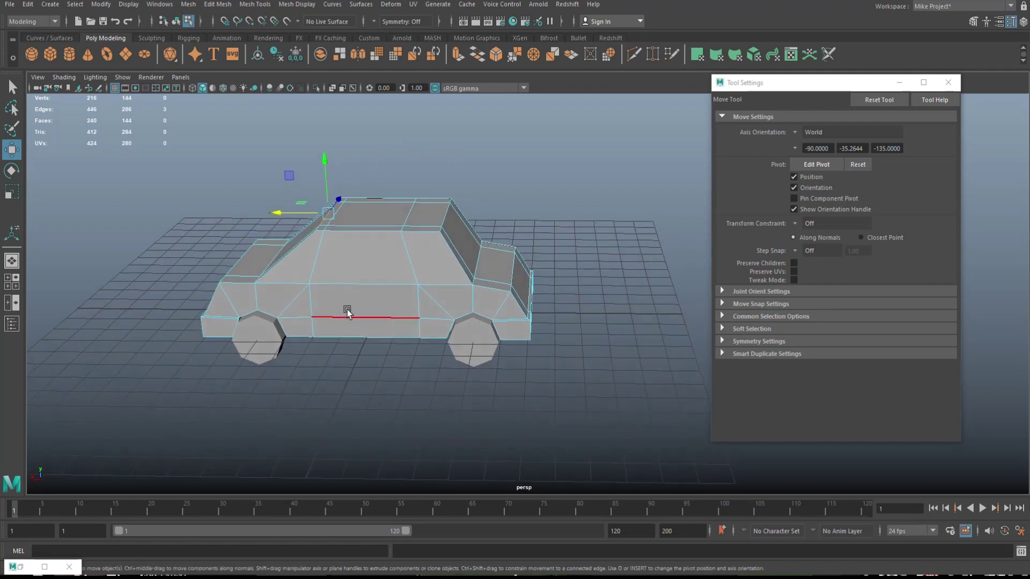
right_click_drag(368, 254, 371, 277)
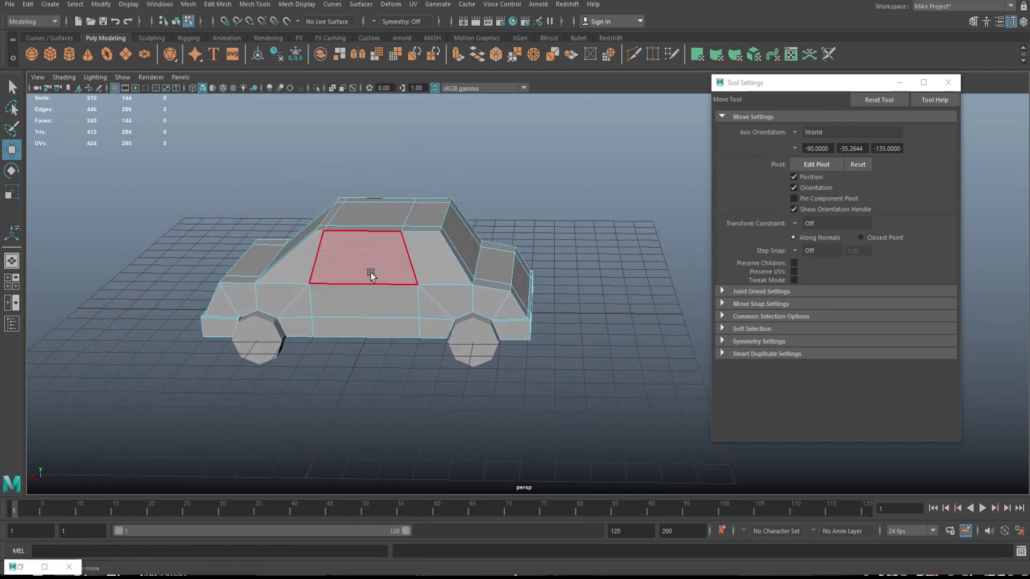
left_click(371, 272)
left_click_drag(382, 308, 387, 357, "alt")
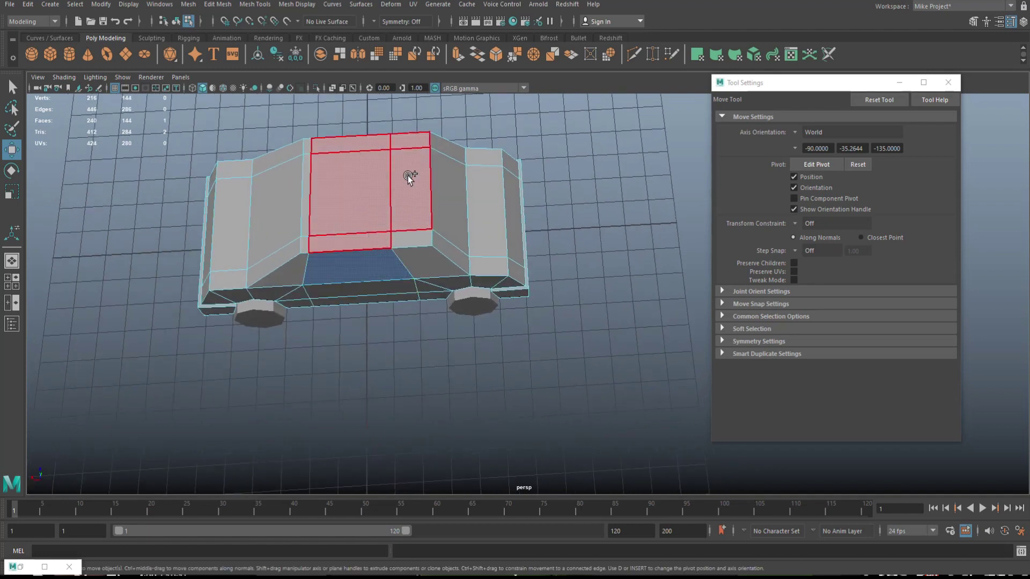
left_click(403, 233, "shift")
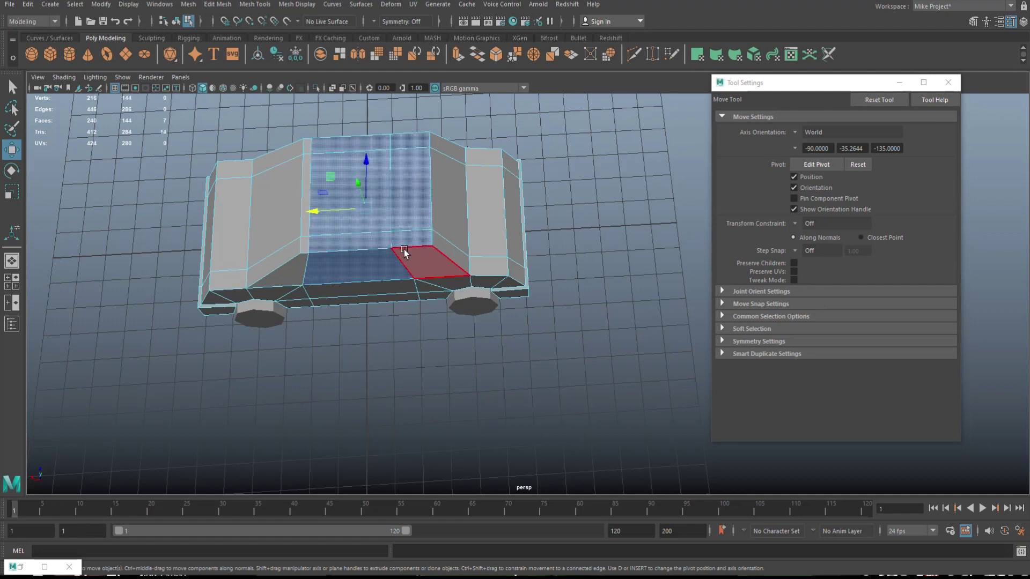
key("Delete")
- Delete the remaining cabin window faces to open the interior
left_click_drag(408, 249, 397, 295, "alt")
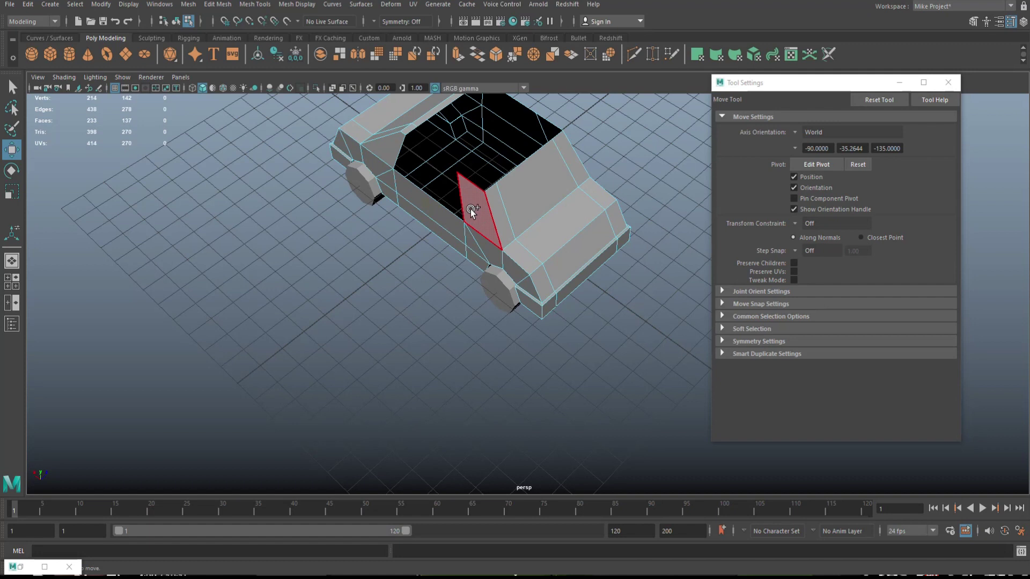
left_click(527, 121)
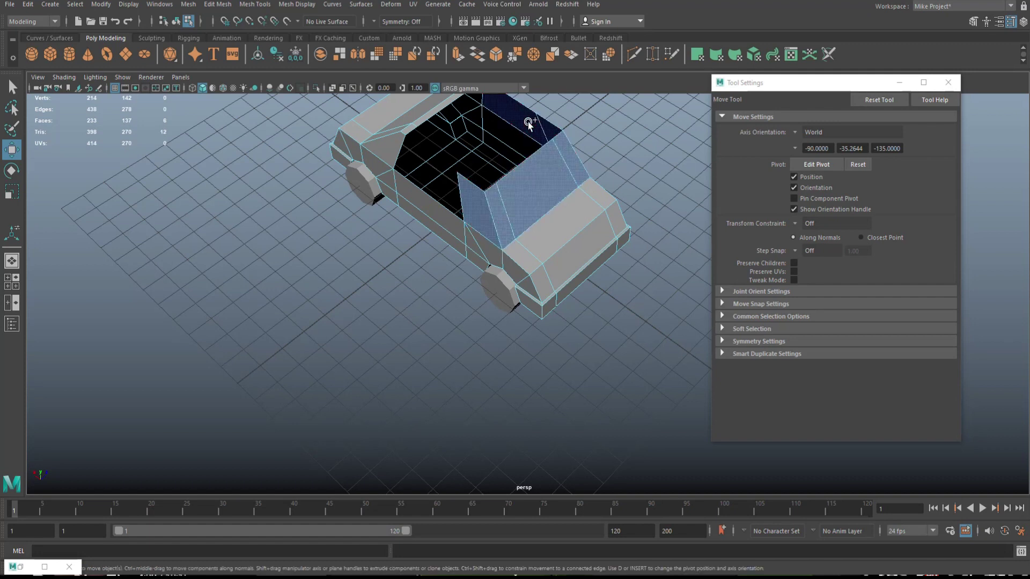
key("Delete")
left_click_drag(311, 106, 459, 316, "alt")
left_click_drag(400, 336, 494, 368, "alt")
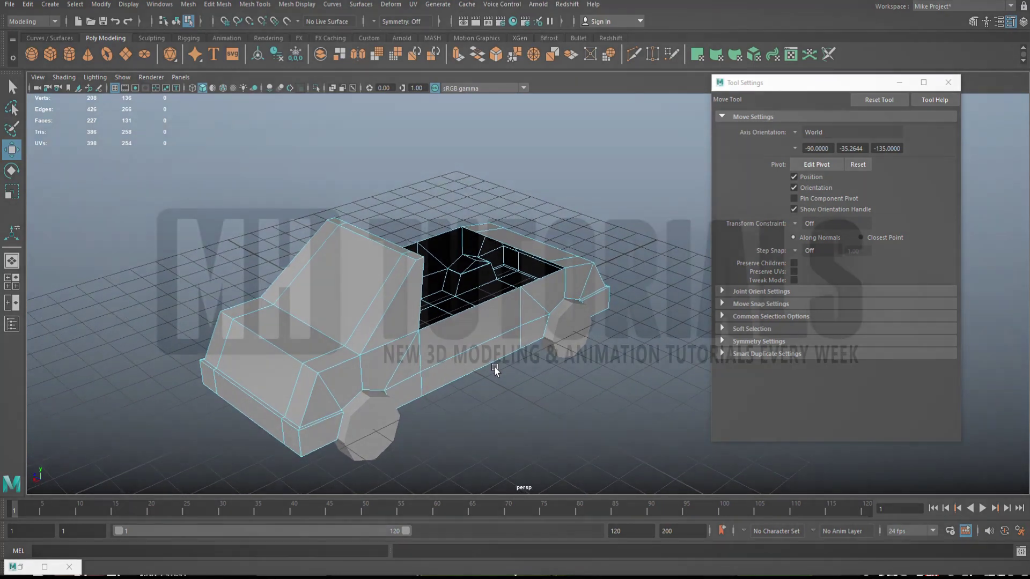